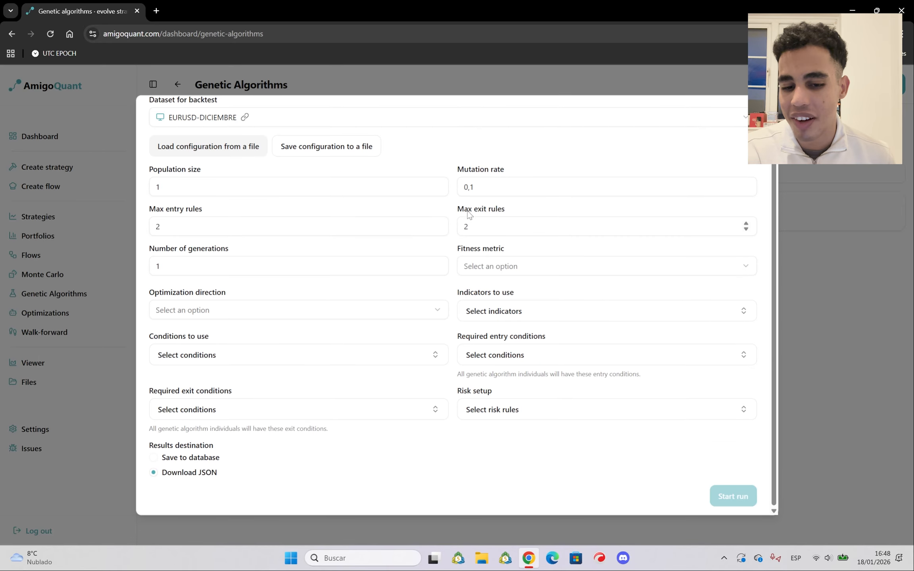
Start configuring a new genetic algorithm run named "GA video" with EURUSD-M1-DECEMBER as its backtest dataset
scroll(413, 248, "up", 2)
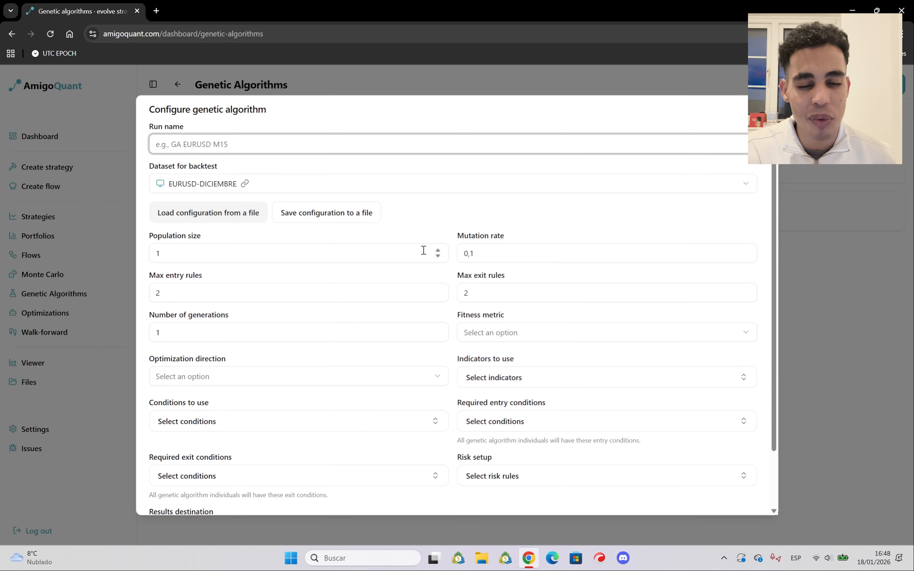
left_click(112, 131)
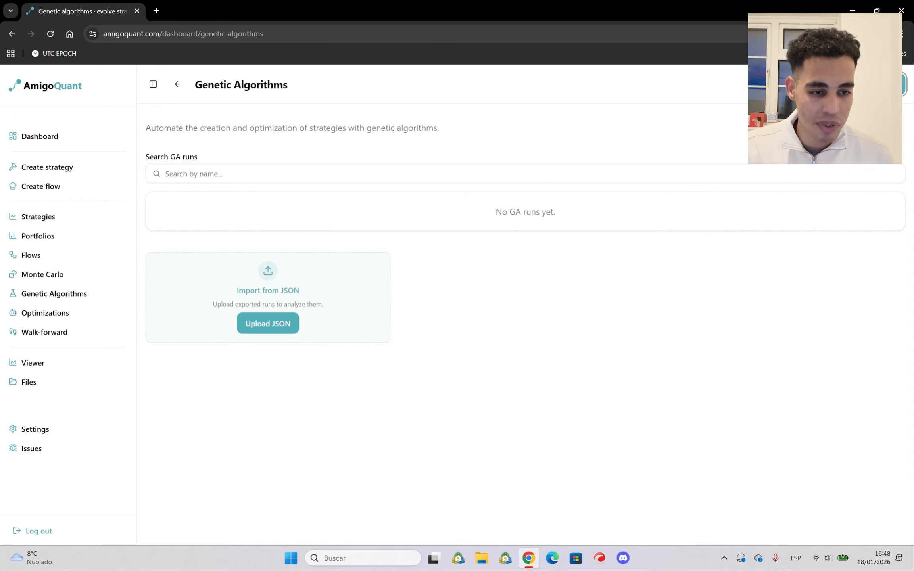
left_click(868, 84)
left_click(220, 149)
type("GA ")
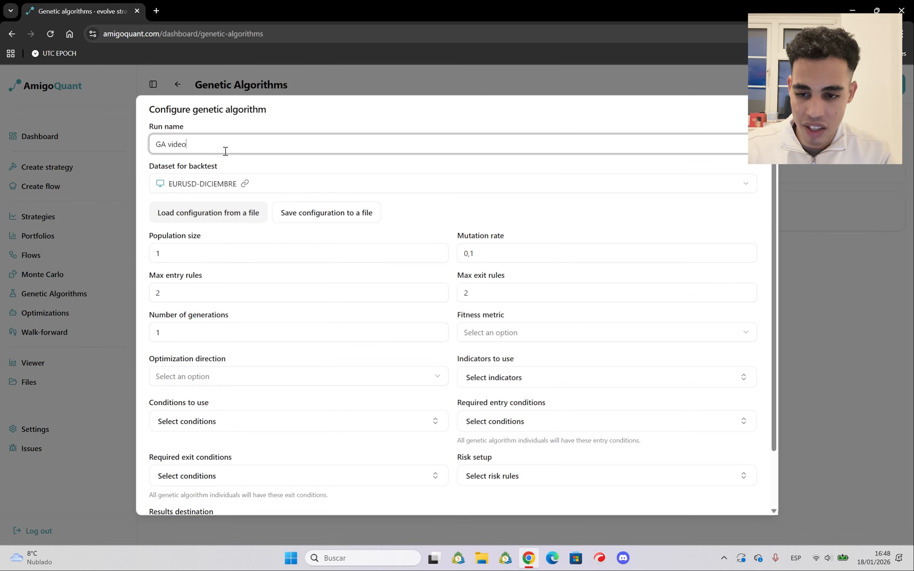
type("video")
left_click(264, 188)
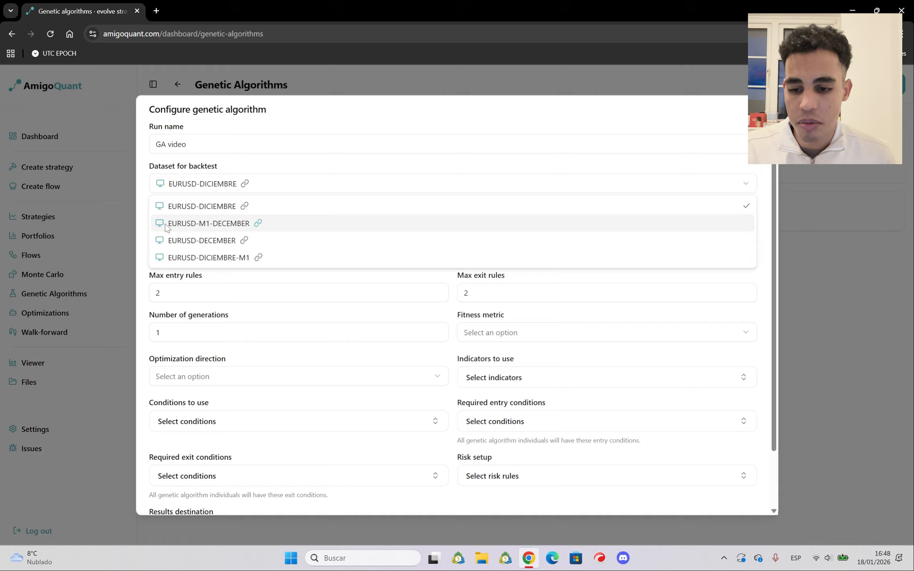
left_click(200, 226)
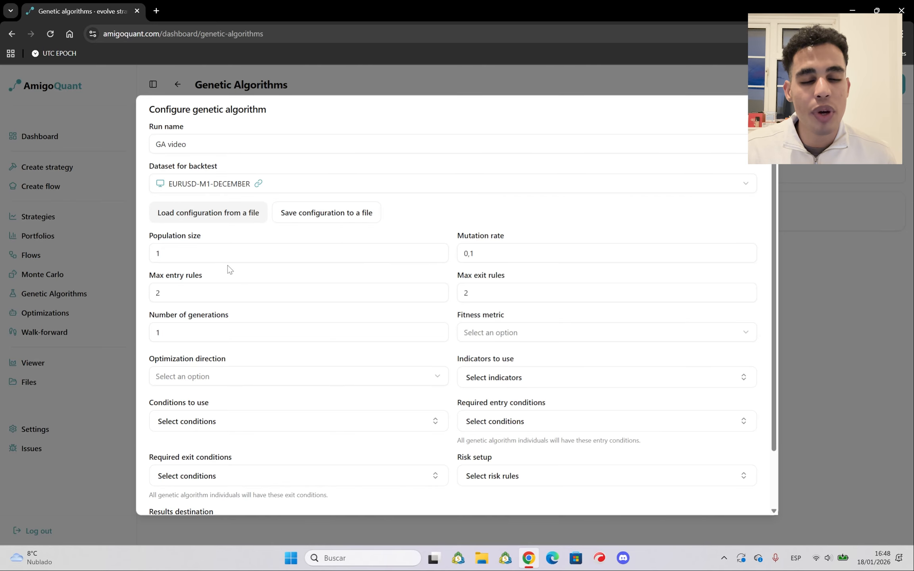
Set the population size to 5 and the number of generations to 5
left_click(189, 257)
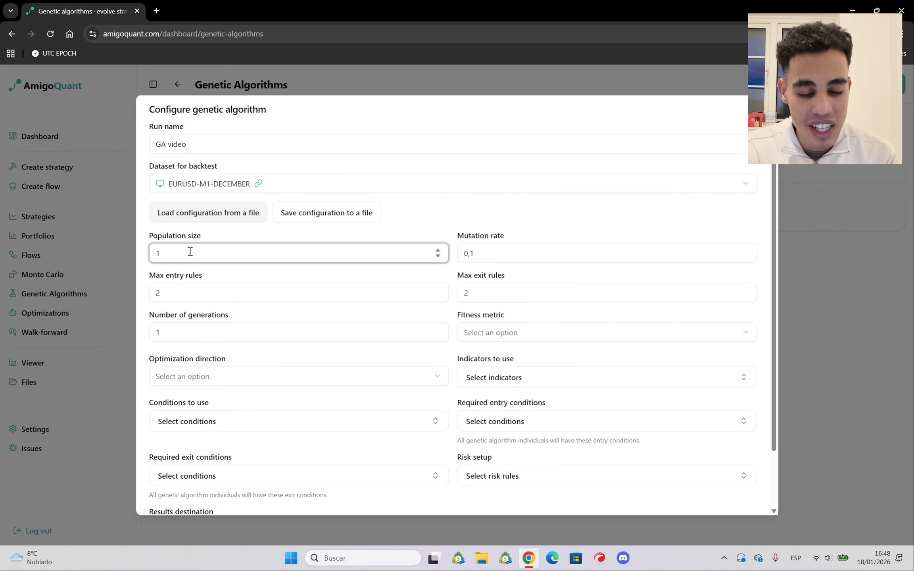
key("BackSpace")
type("3")
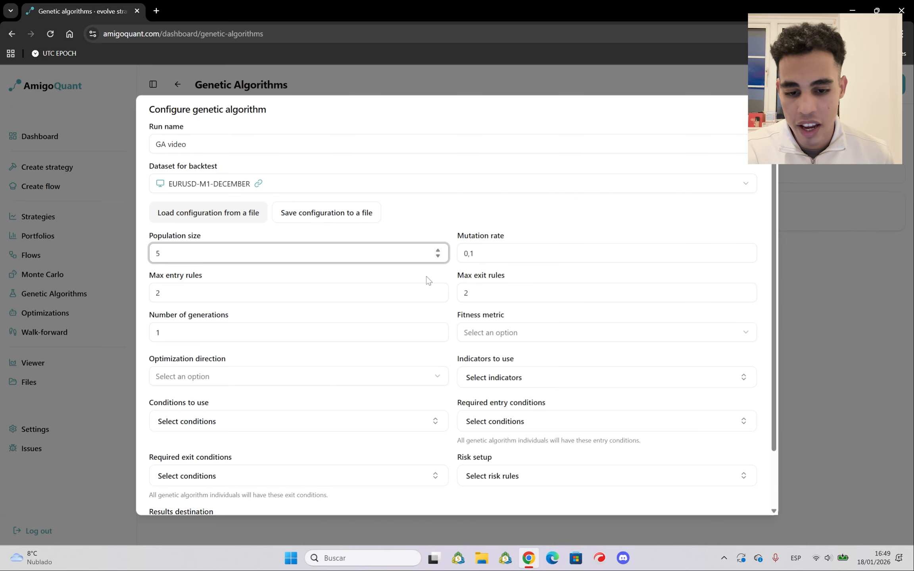
key("Tab")
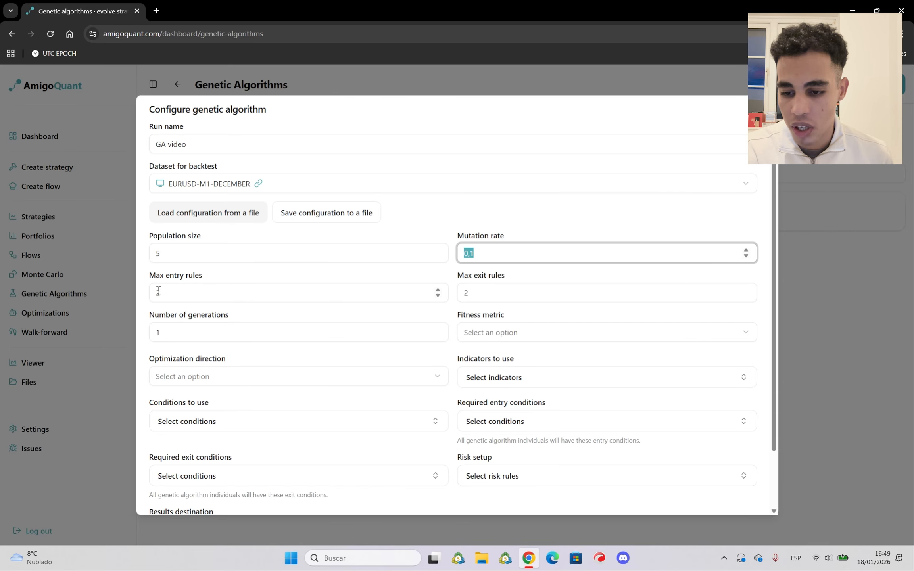
key("Tab")
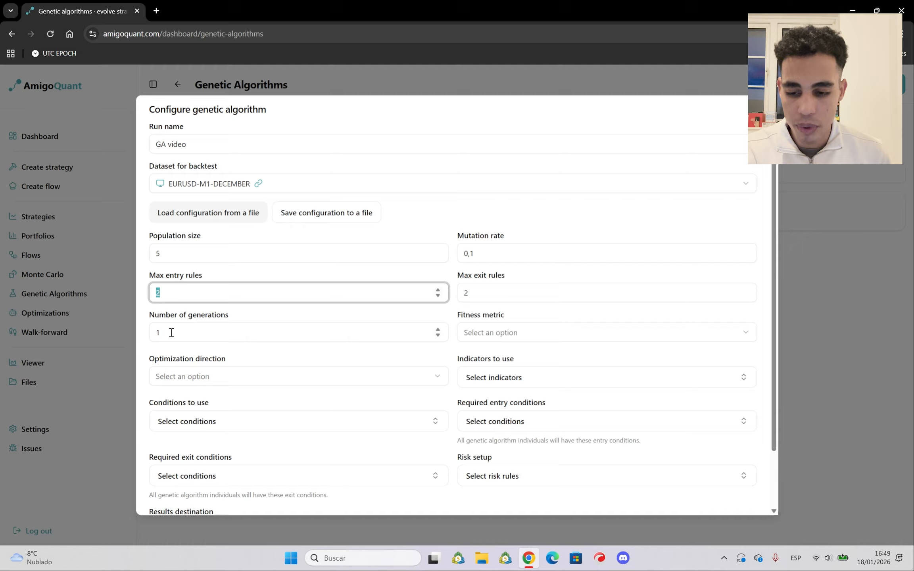
key("Tab")
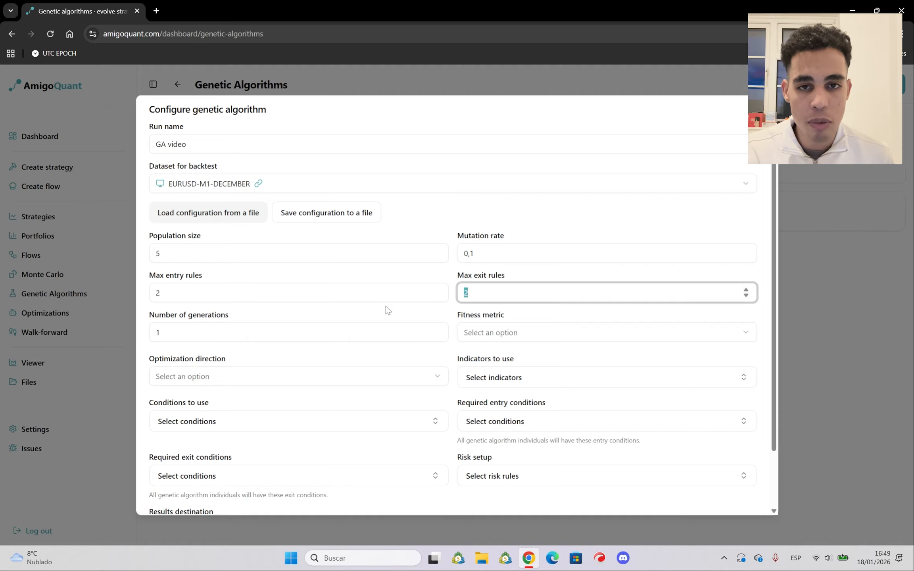
left_click(194, 328)
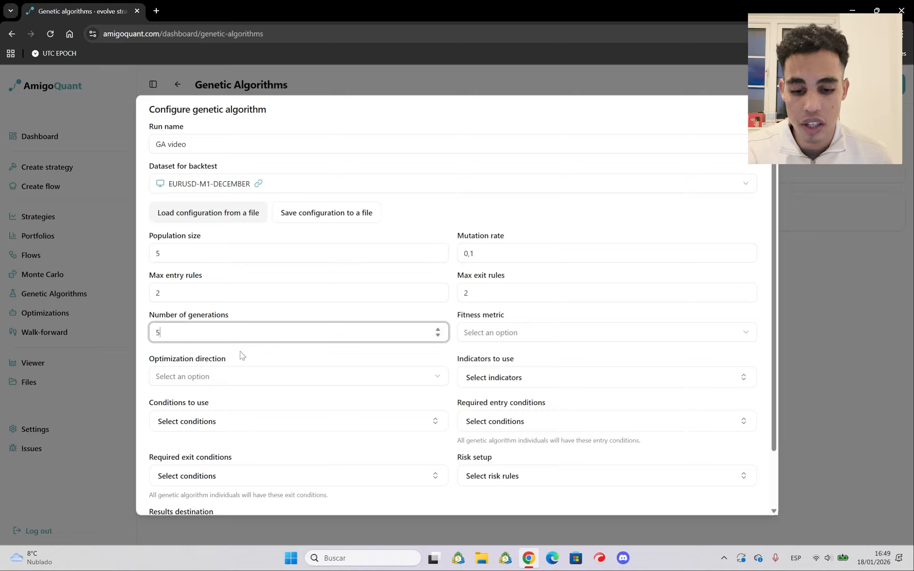
Choose Net profit as the fitness metric and Maximize as the optimization direction
left_click(493, 330)
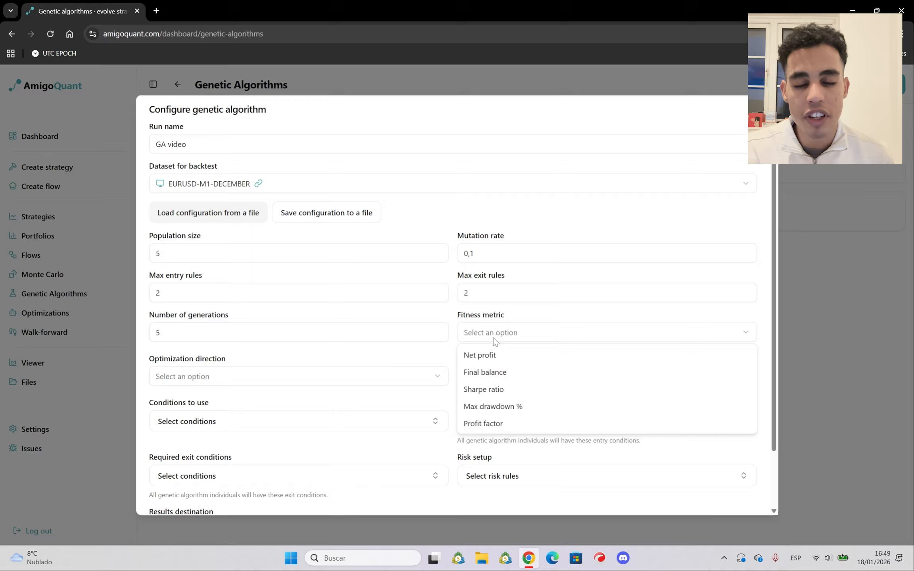
left_click(490, 356)
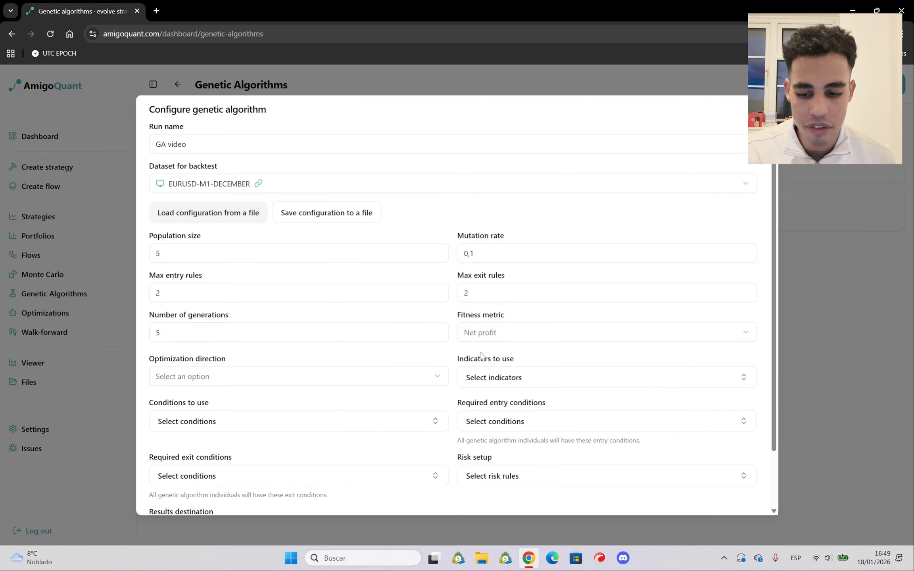
left_click(189, 376)
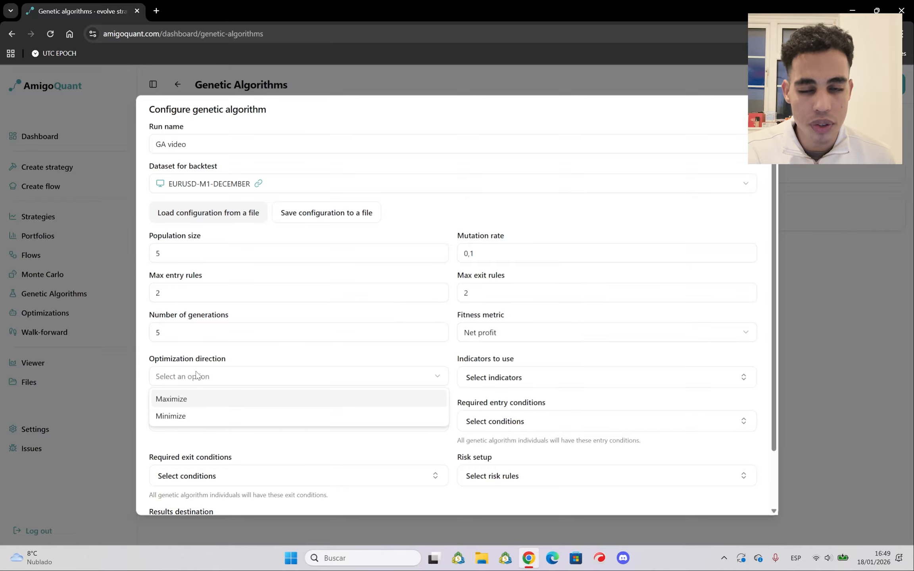
left_click(174, 401)
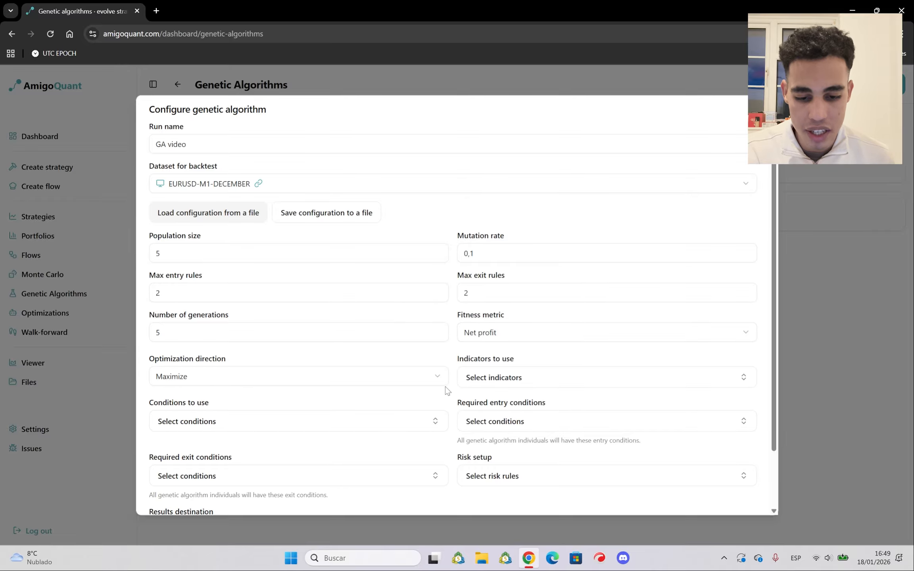
Select RSI, Moving Average, Bollinger Bands and MACD as the indicators to use
left_click(495, 378)
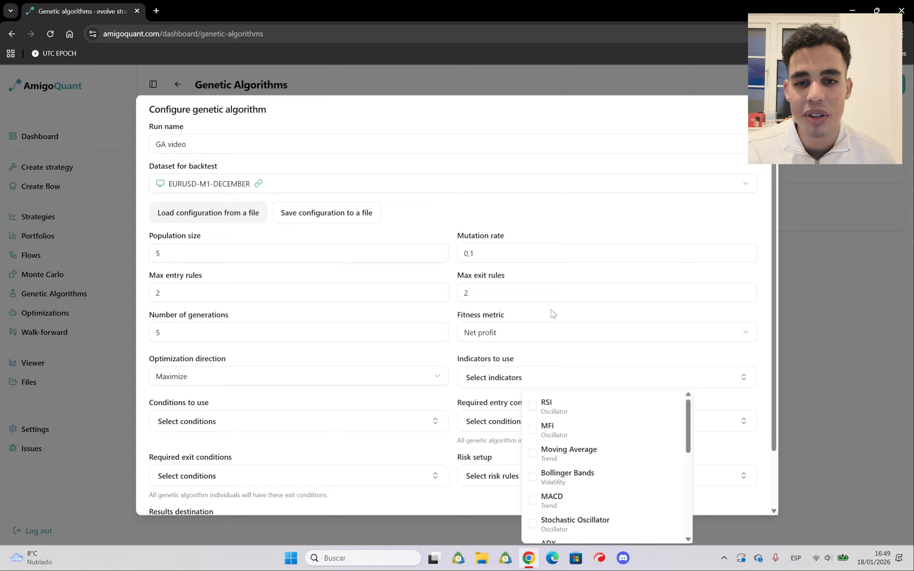
left_click(534, 405)
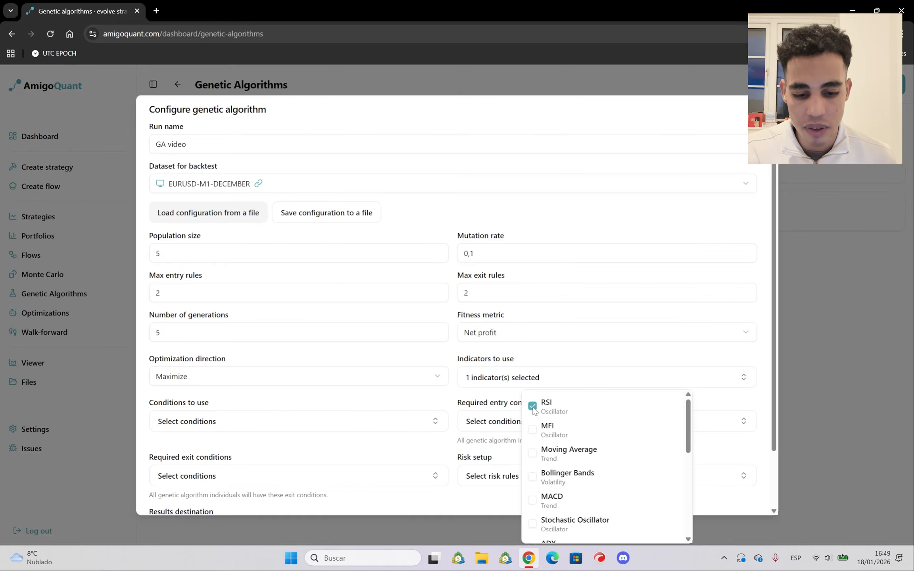
left_click(540, 451)
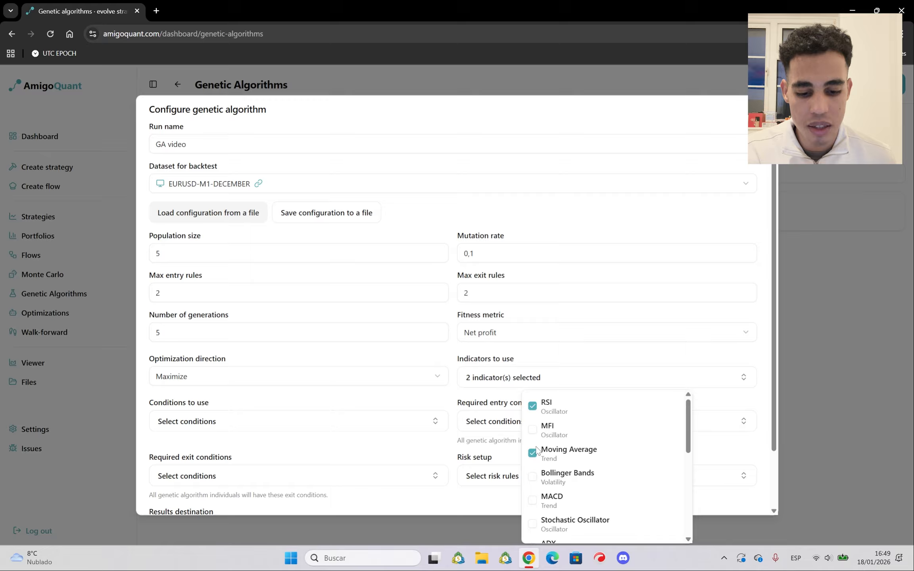
left_click(535, 477)
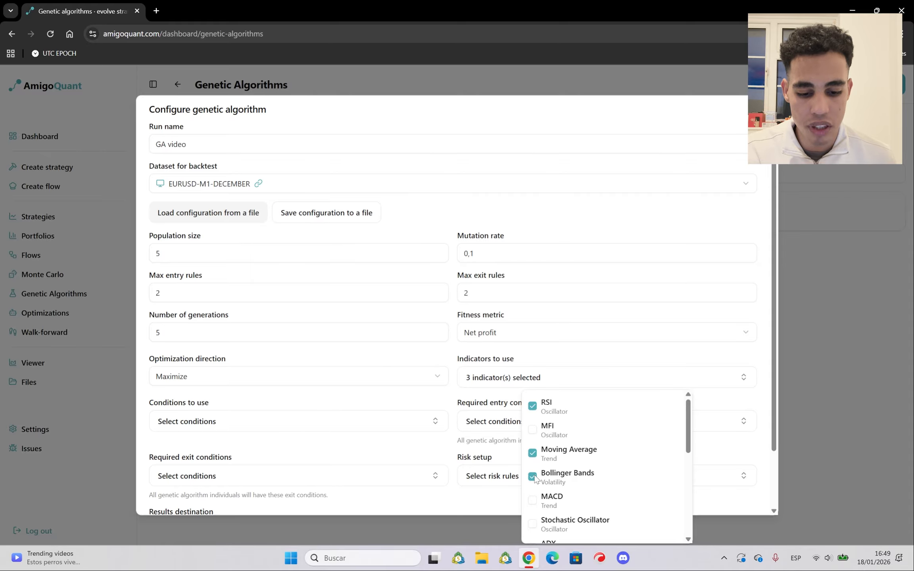
left_click(533, 500)
Add RSI > X, RSI < X, RSI crosses above X, RSI crosses below X, MA > target and MA < target to the conditions to use
left_click(238, 424)
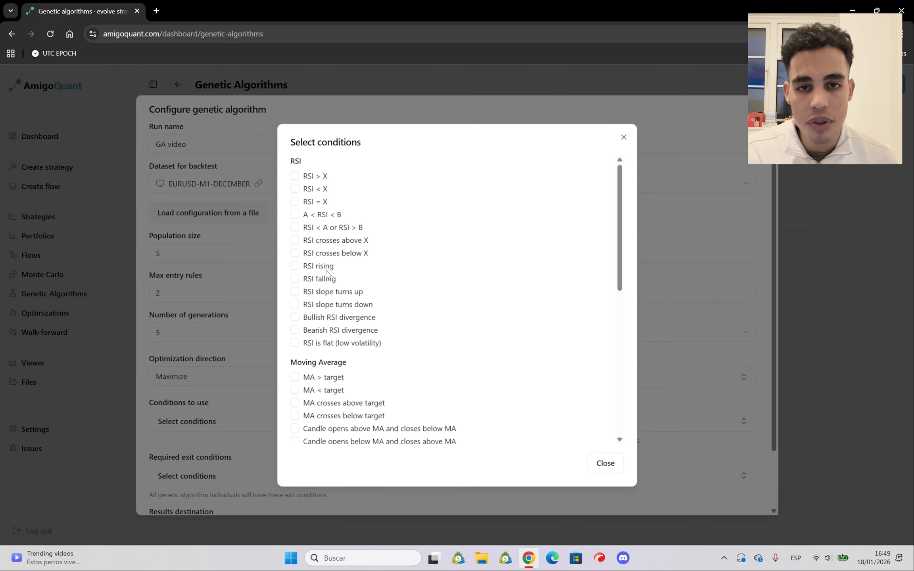
left_click(298, 176)
left_click(297, 189)
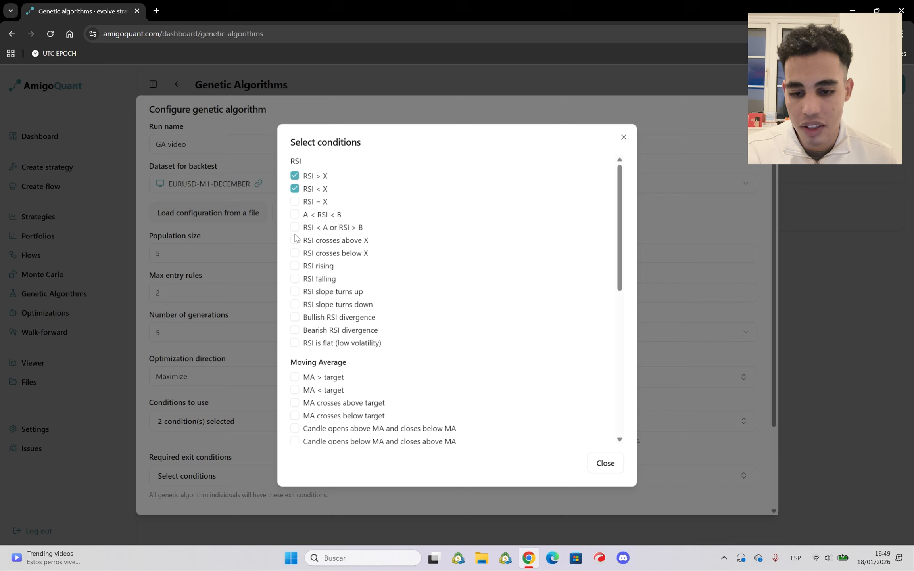
left_click(295, 240)
left_click(295, 253)
scroll(313, 279, "down", 4)
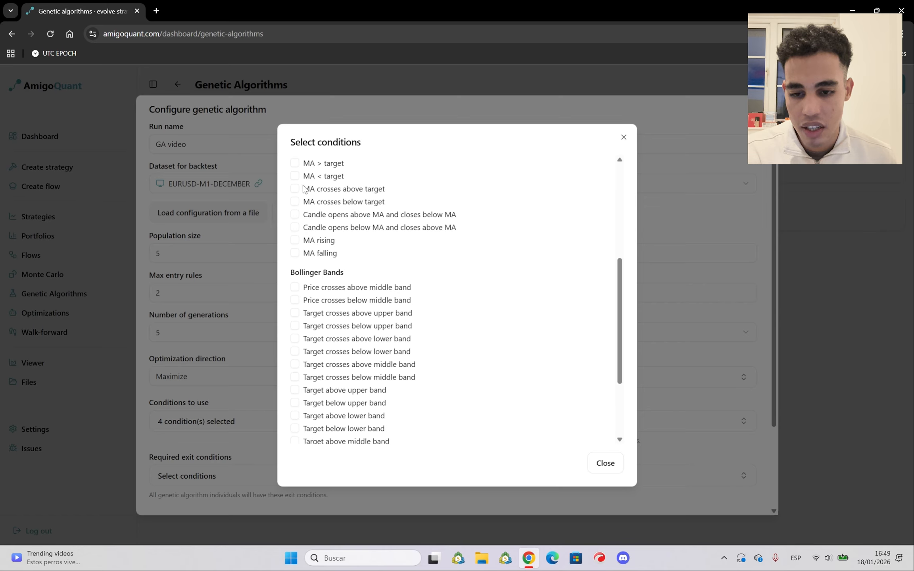
left_click(295, 163)
left_click(295, 176)
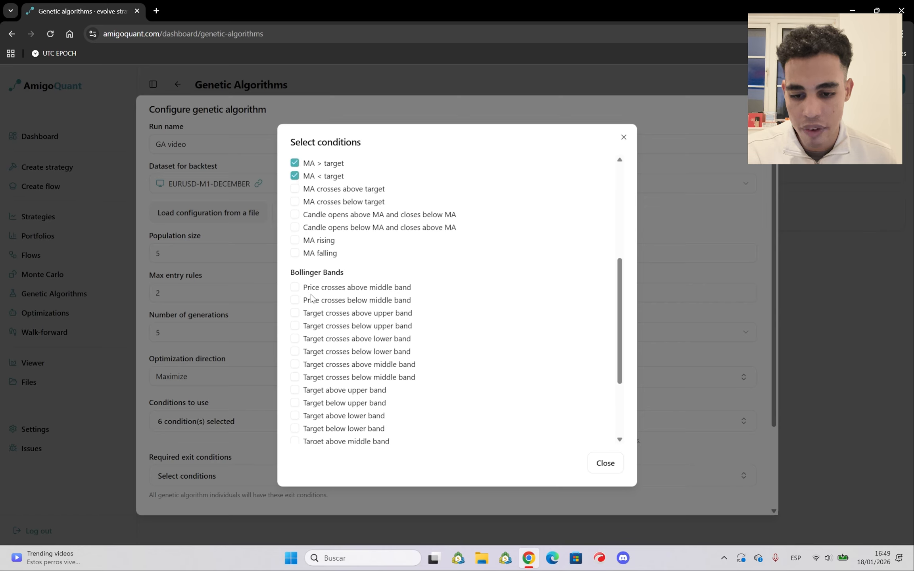
Add all eight Bollinger Bands crossing conditions, for price across the middle band and target across the upper, lower and middle bands
left_click(295, 288)
left_click(294, 300)
left_click(295, 313)
left_click(294, 325)
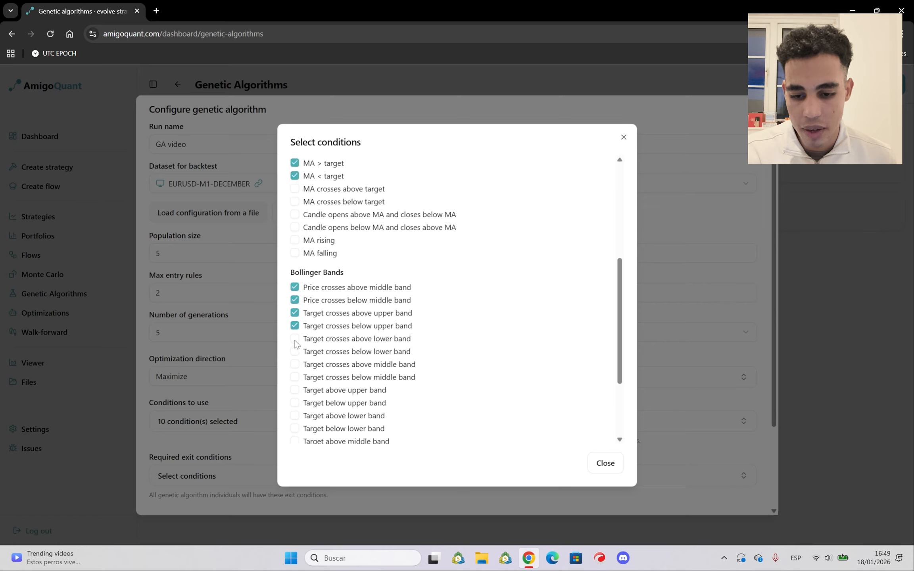
left_click(295, 338)
left_click(295, 352)
left_click(295, 364)
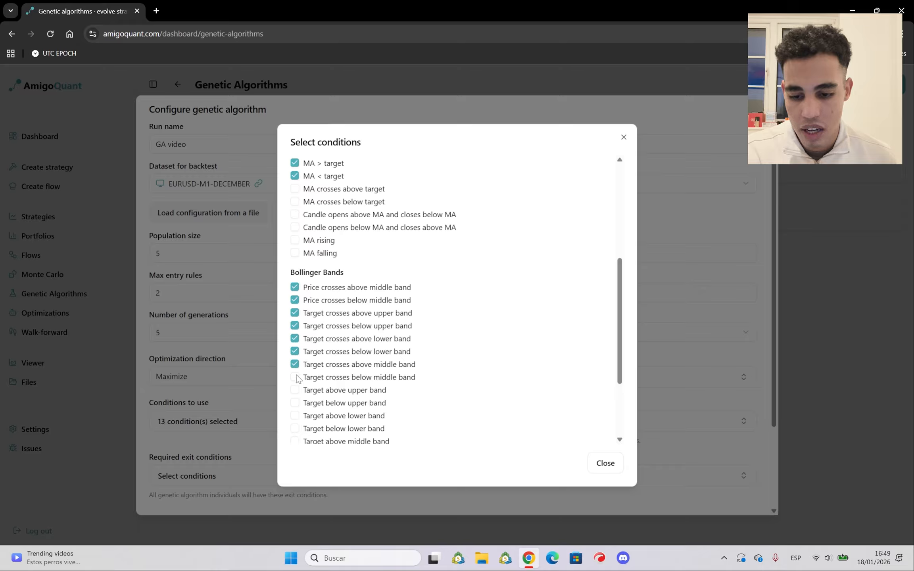
left_click(298, 377)
Add all six MACD conditions, covering signal crosses, MACD above or below X and signal above or below X, and close the condition selection
scroll(299, 374, "down", 3)
left_click(296, 375)
left_click(295, 388)
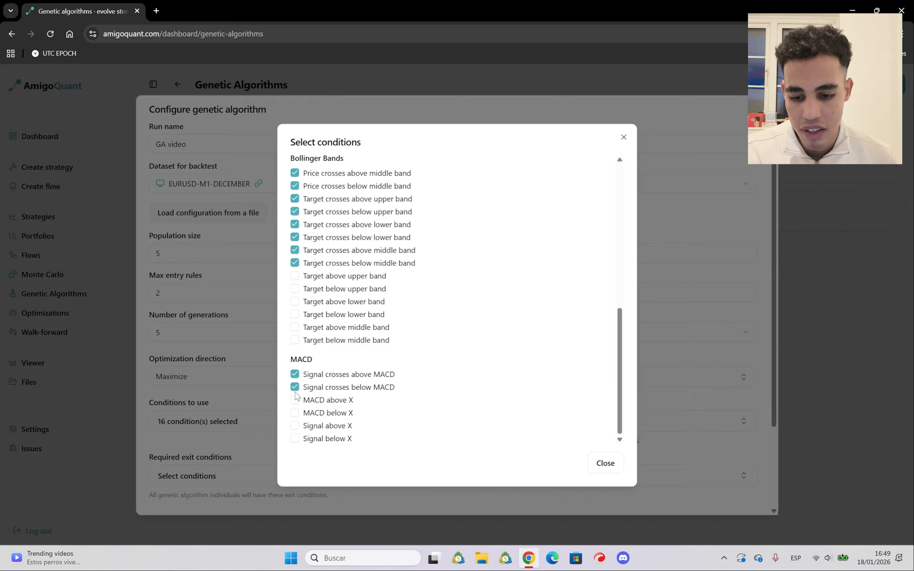
left_click(295, 400)
left_click(295, 413)
left_click(295, 426)
left_click(295, 439)
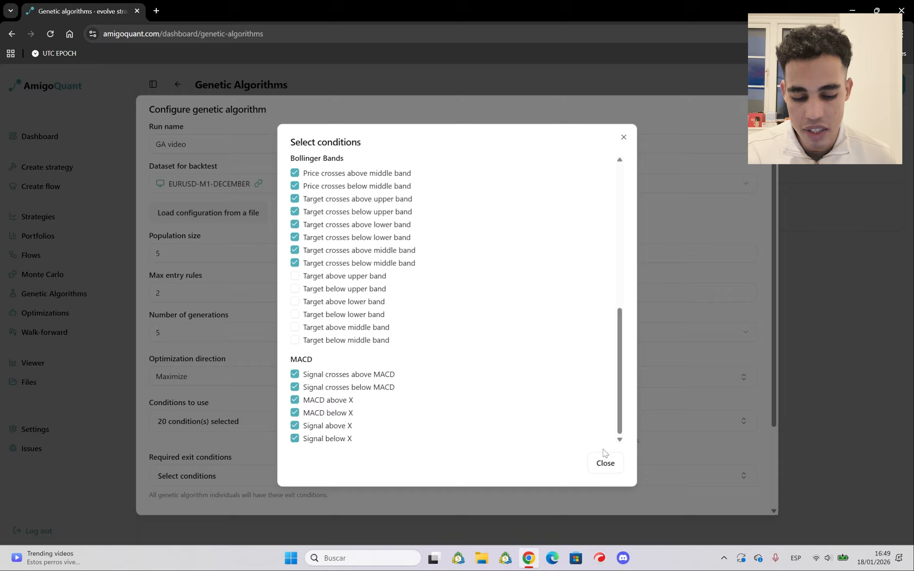
left_click(604, 463)
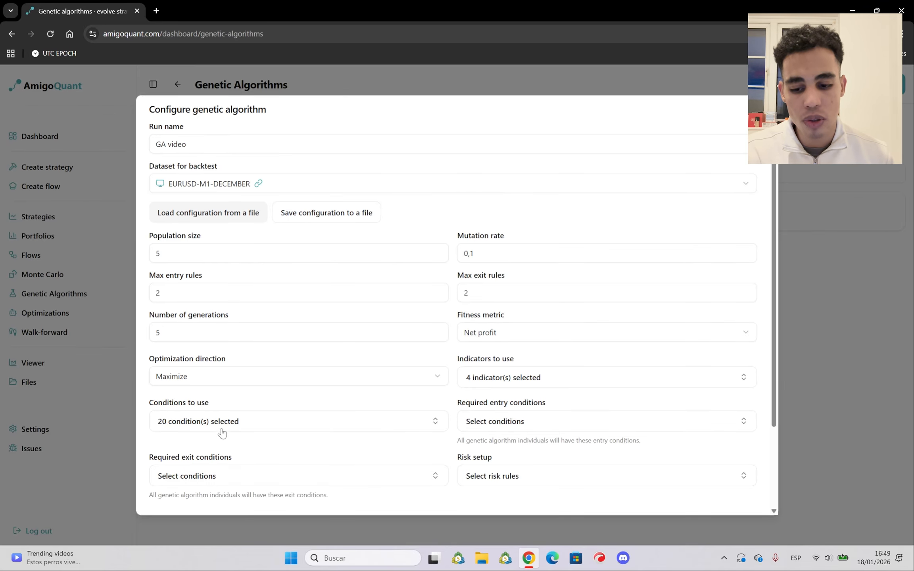
Set Only one trade as the required entry condition
scroll(220, 431, "down", 3)
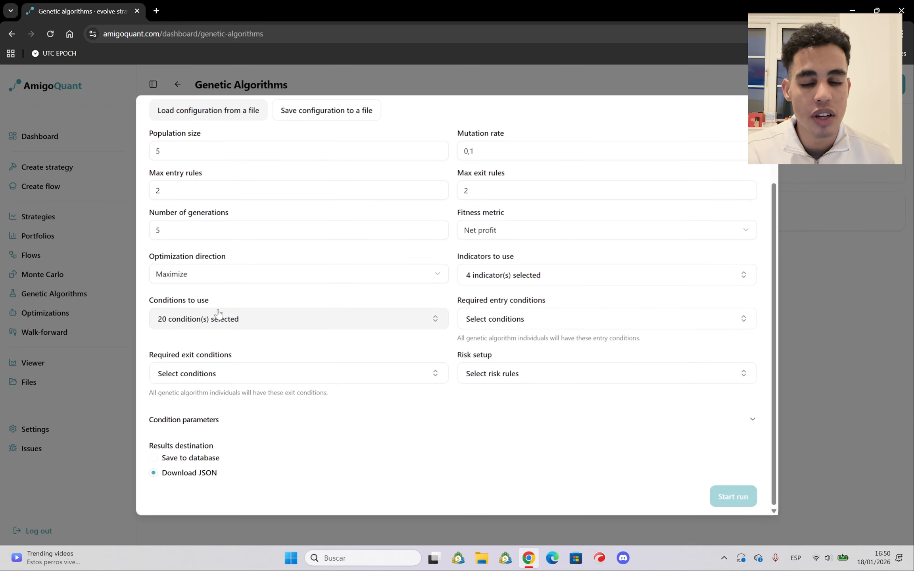
left_click(535, 330)
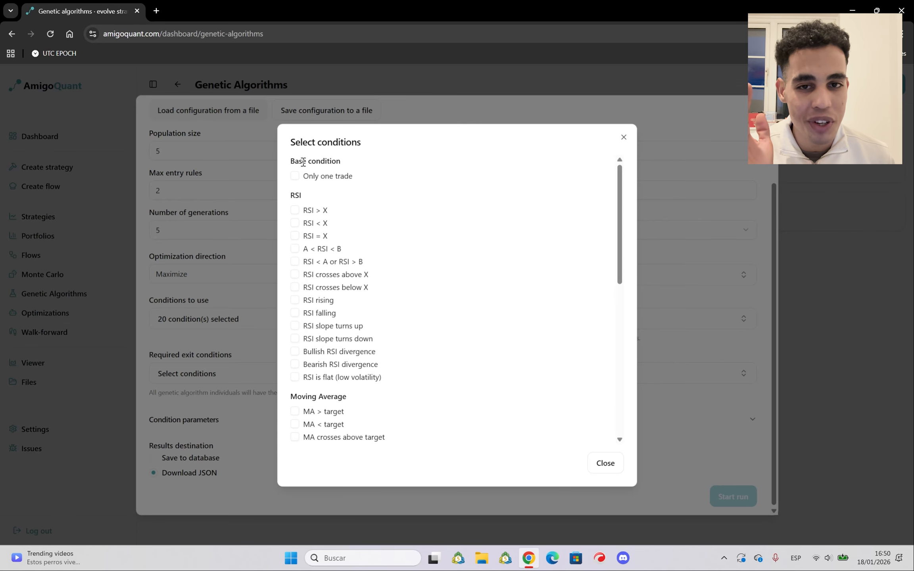
left_click(317, 179)
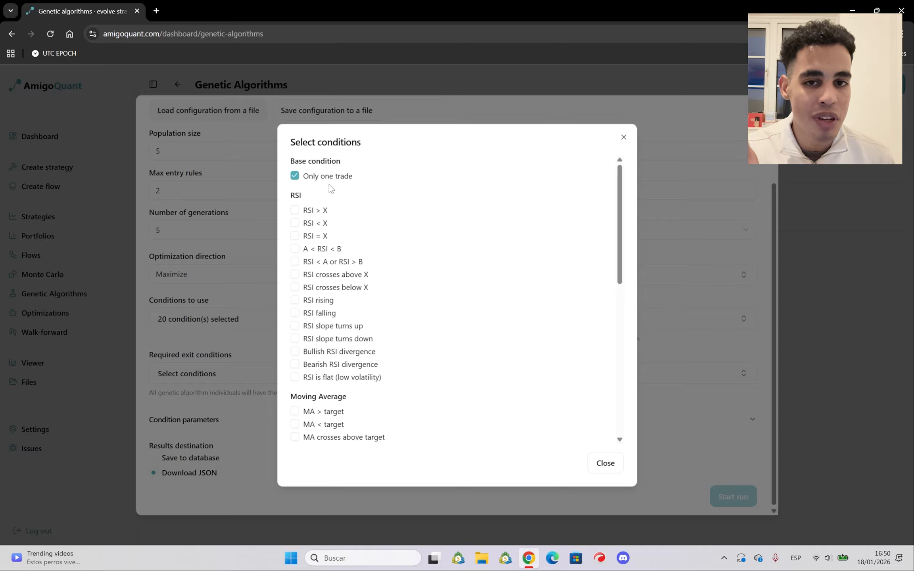
left_click(621, 465)
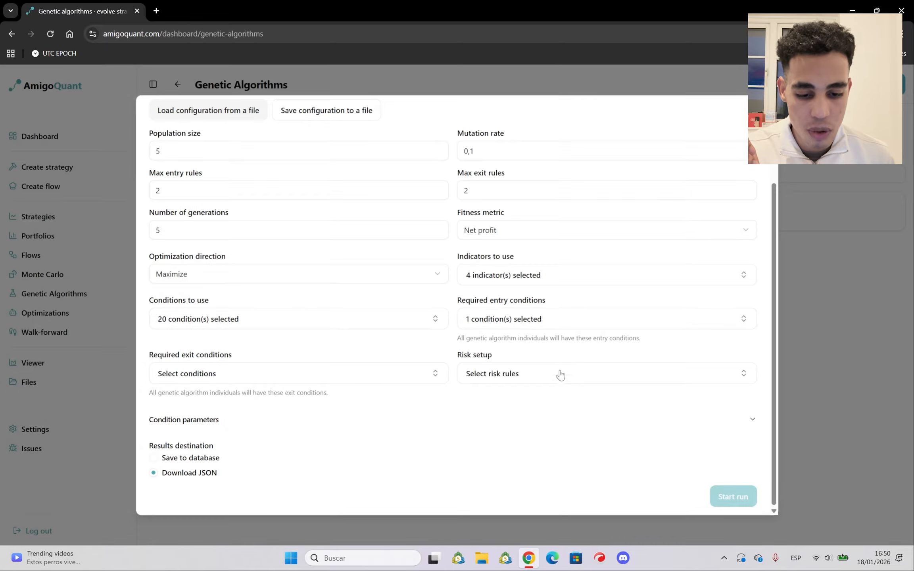
Set Close by SL and Close by TP as the required exit conditions
left_click(198, 379)
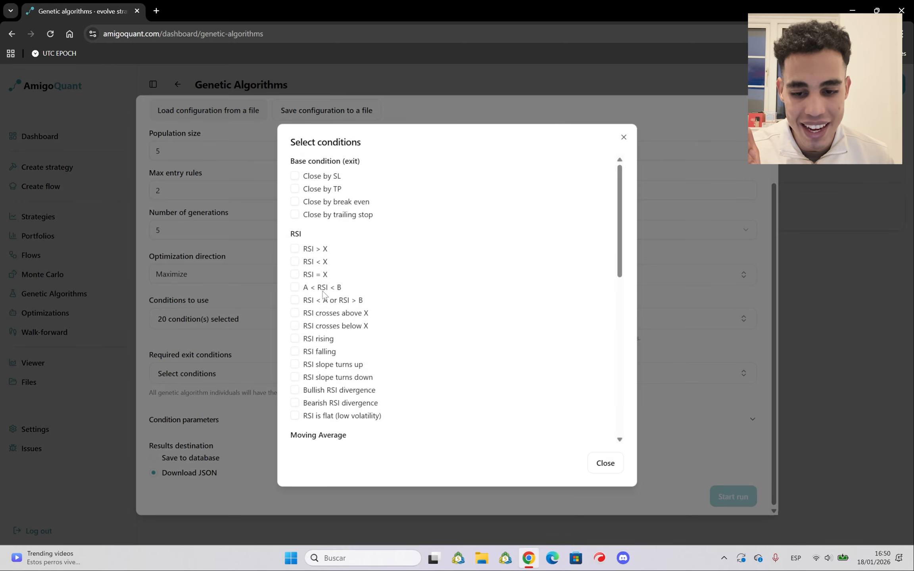
left_click(296, 176)
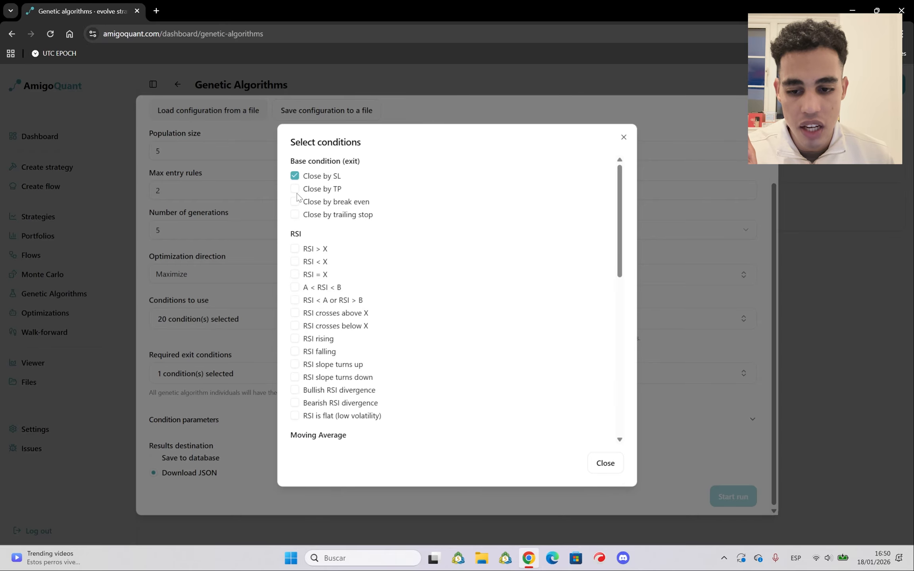
left_click(295, 189)
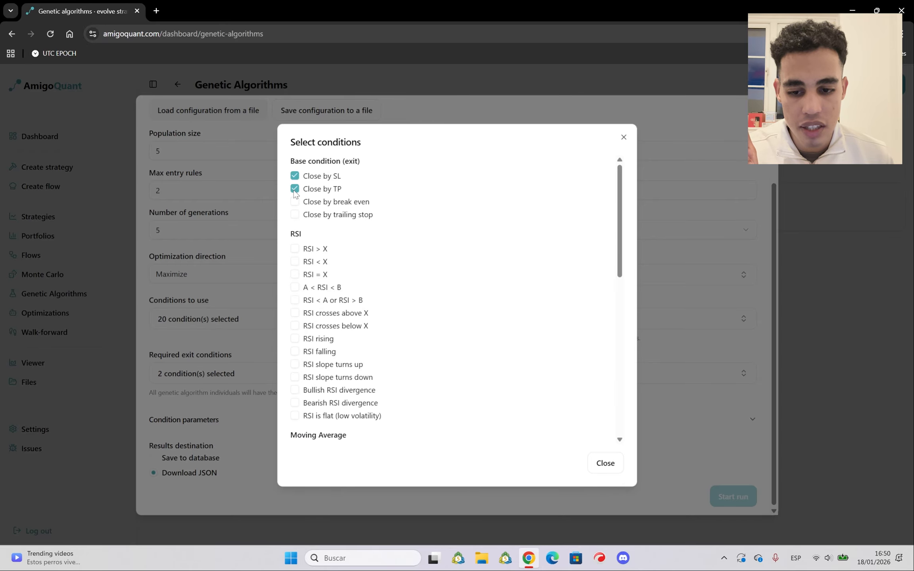
left_click(602, 466)
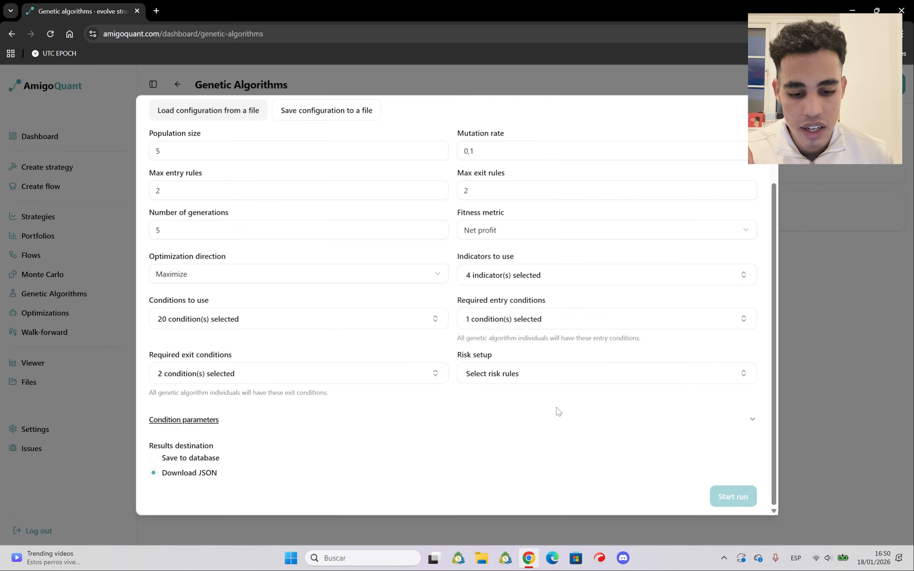
Add Riesgo % as the risk rule and expand the condition parameters
left_click(508, 379)
left_click(535, 420)
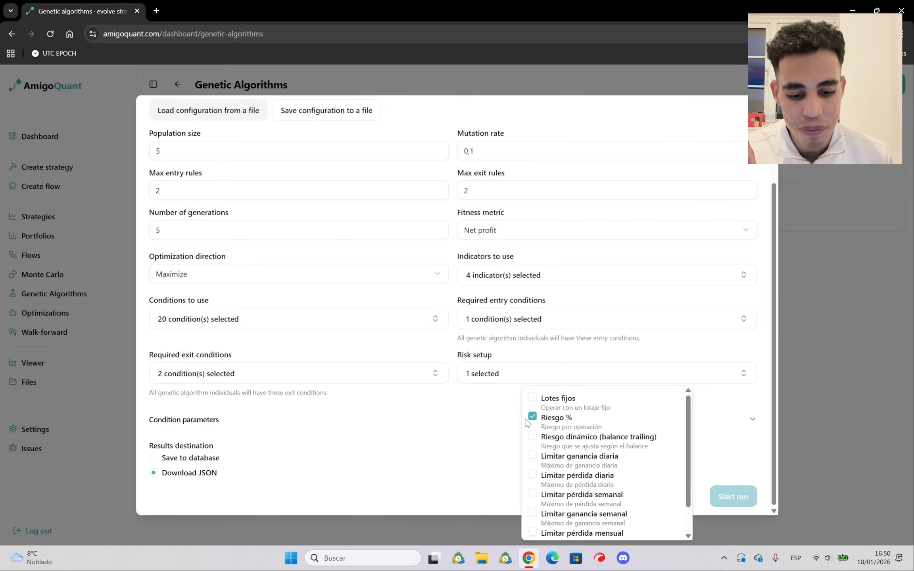
left_click(209, 423)
left_click(210, 423)
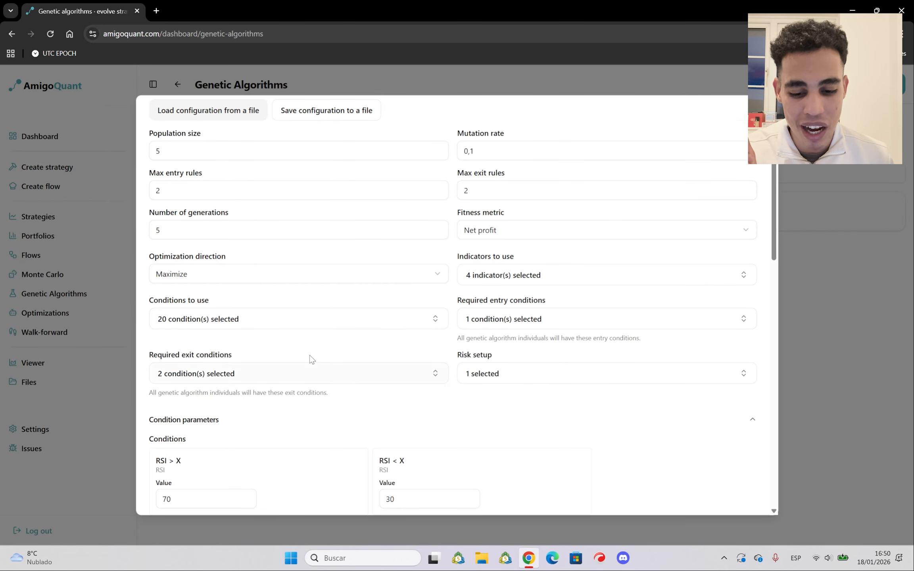
Set Close by SL and Close by TP to 200 points each and the Riesgo % percentage to 1
scroll(310, 356, "down", 8)
scroll(326, 305, "up", 3)
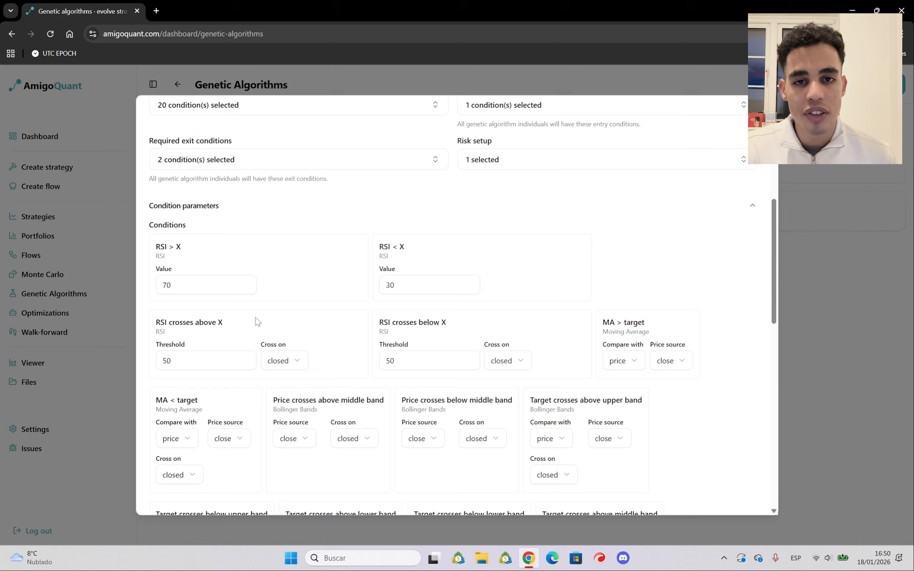
scroll(421, 292, "down", 10)
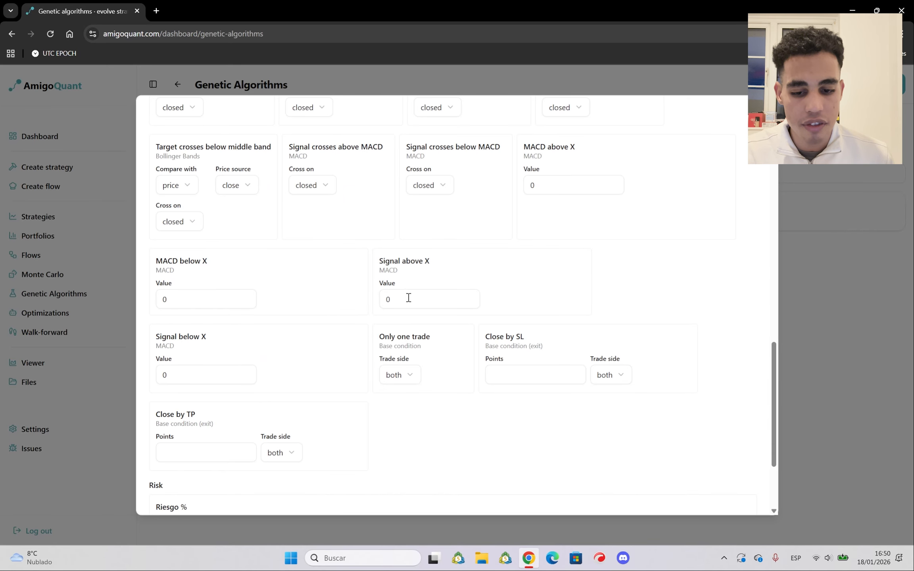
double_click(385, 298)
scroll(499, 214, "up", 1)
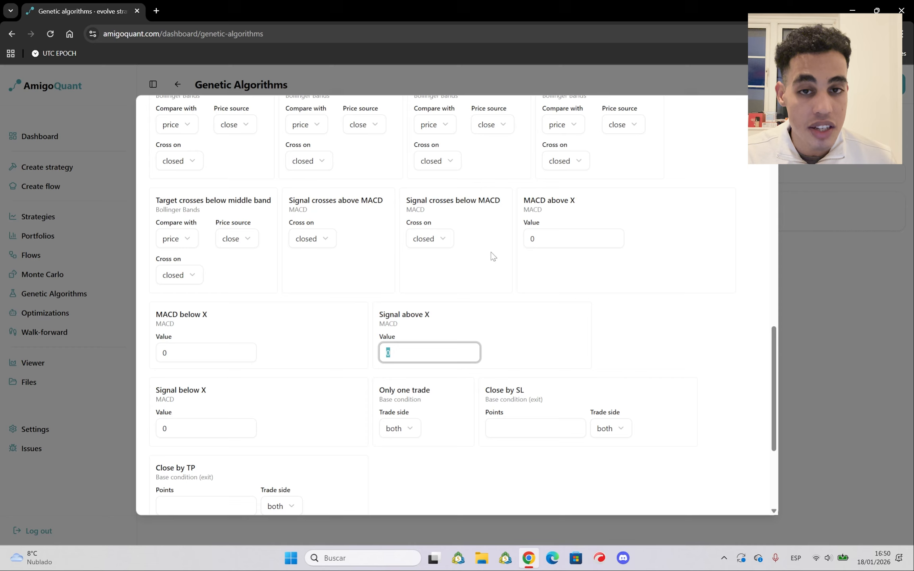
scroll(488, 258, "down", 3)
left_click(516, 260)
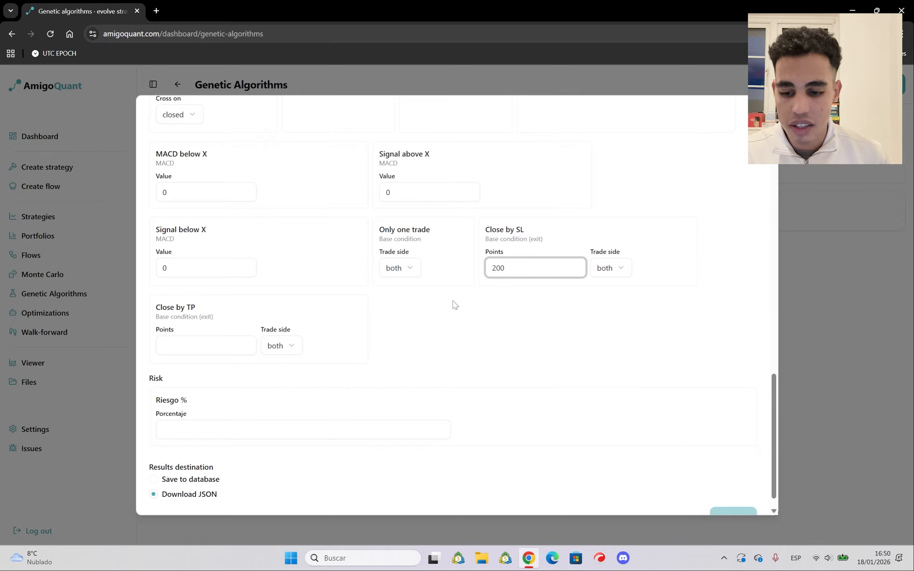
left_click(196, 348)
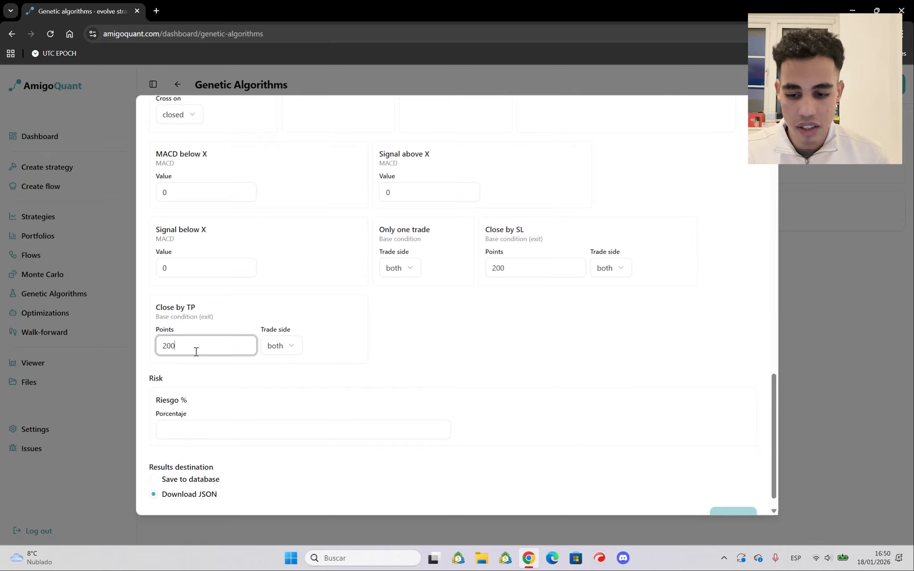
left_click(172, 427)
type("1")
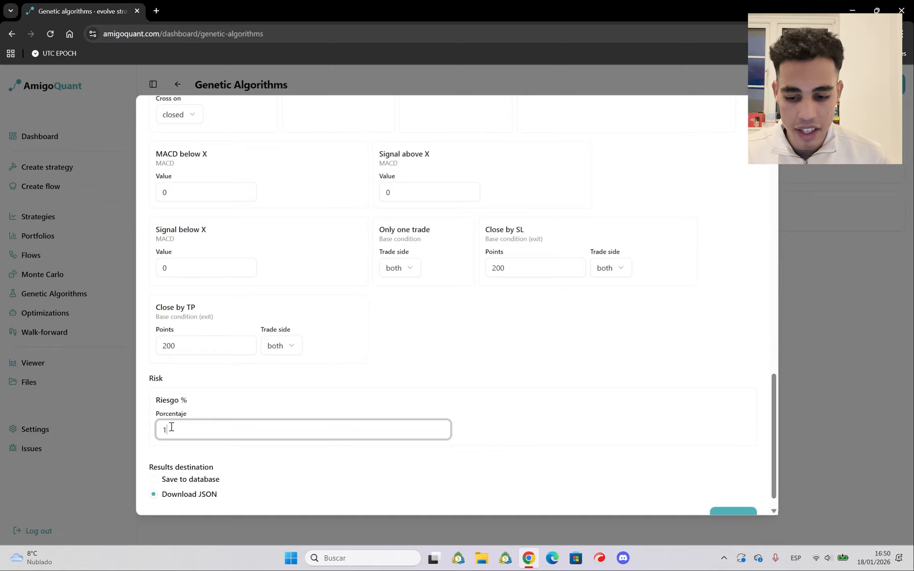
Start the genetic algorithm run and save its JSON results to Descargas as ga-results (3)
scroll(514, 349, "down", 1)
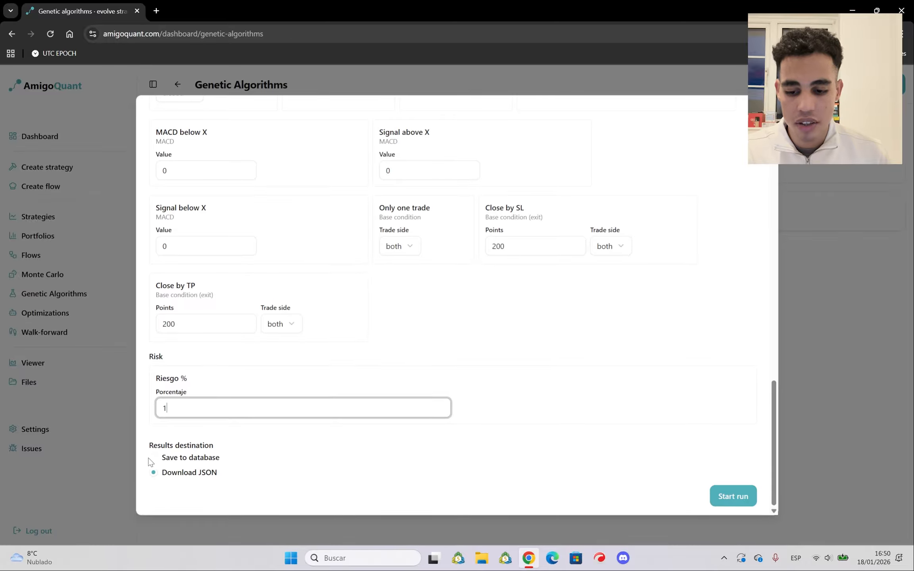
left_click(727, 498)
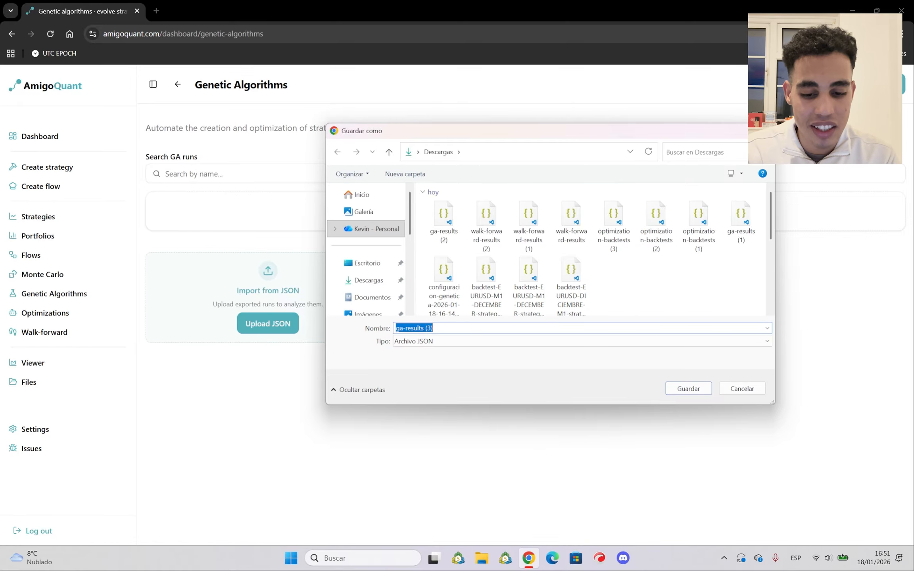
left_click(691, 391)
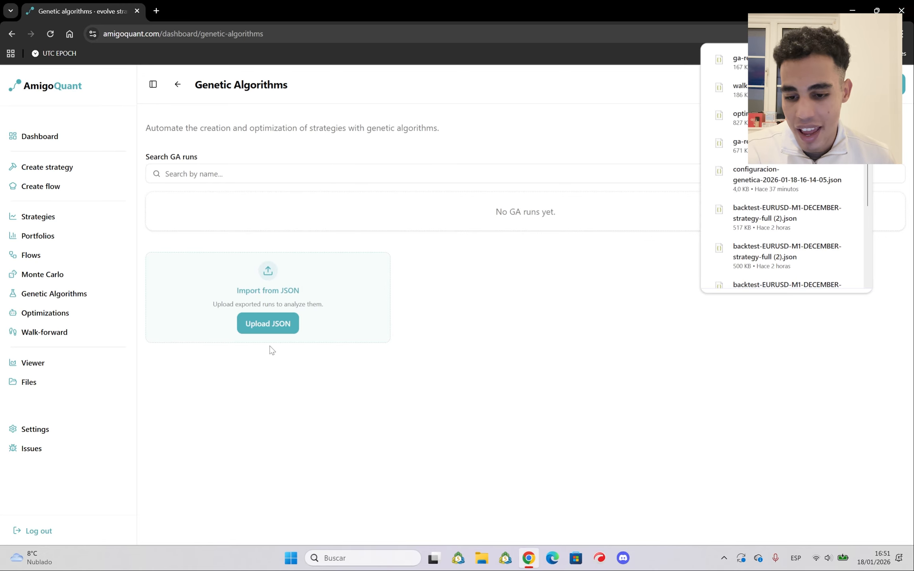
Import the exported run file ga-results (3) for analysis
left_click(264, 328)
left_click(194, 169)
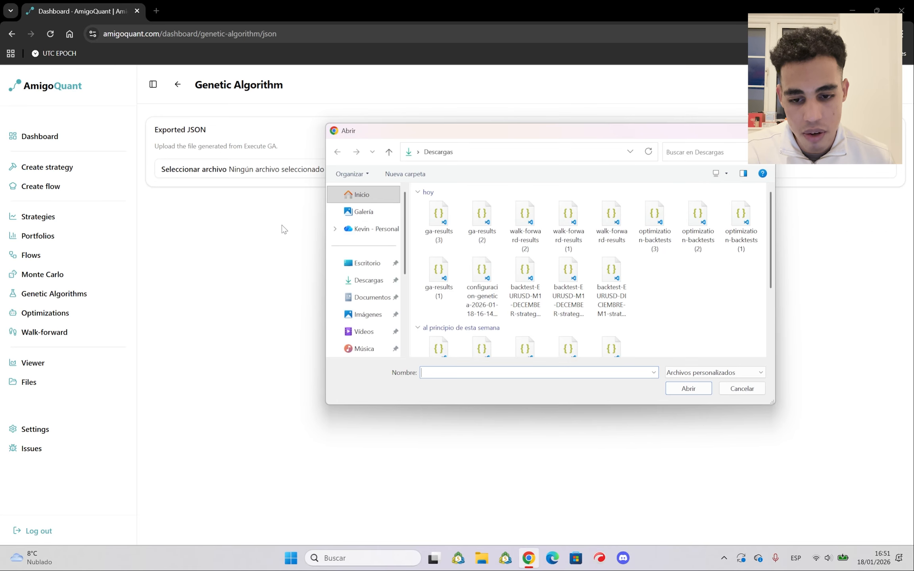
double_click(438, 221)
Expand the first genetic strategy in the results and examine its conditions and its balance and equity chart
scroll(424, 277, "down", 8)
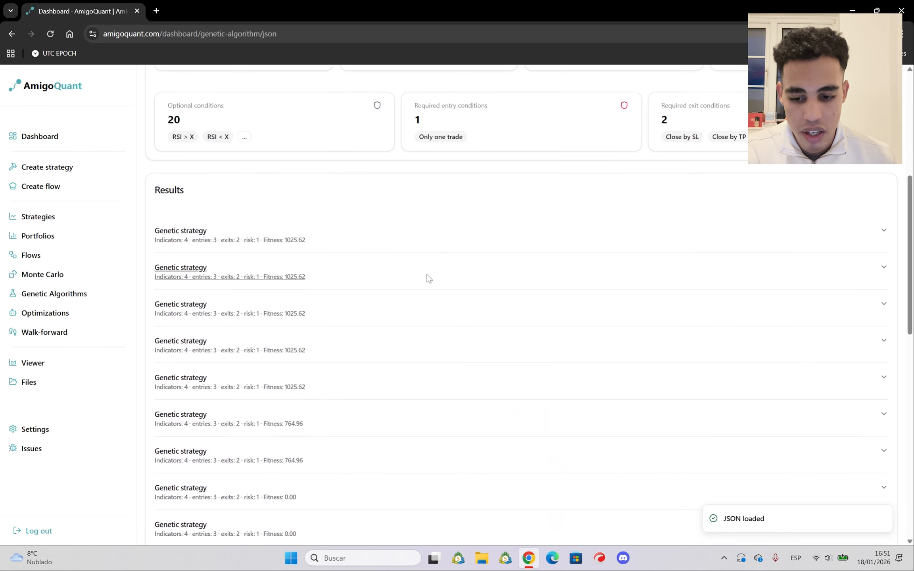
scroll(357, 246, "up", 3)
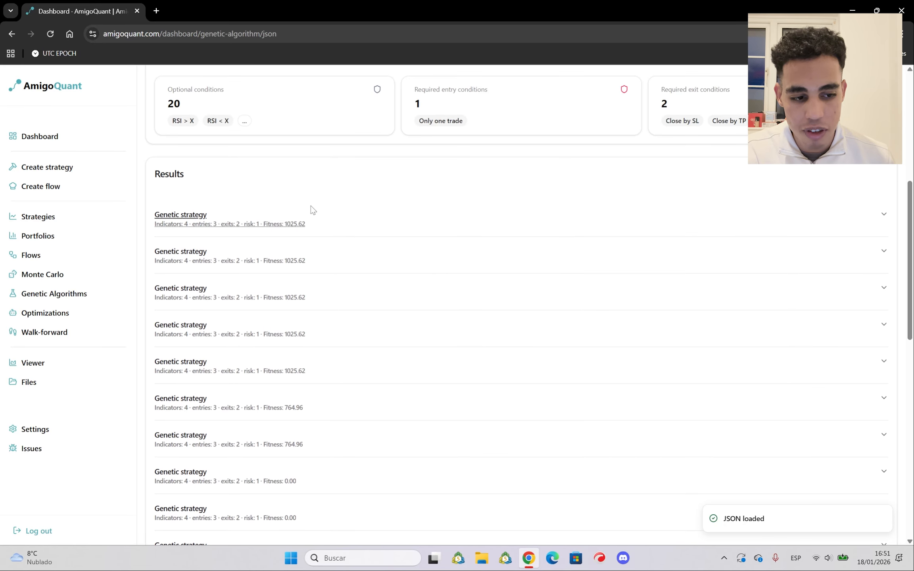
left_click(301, 224)
scroll(349, 323, "down", 12)
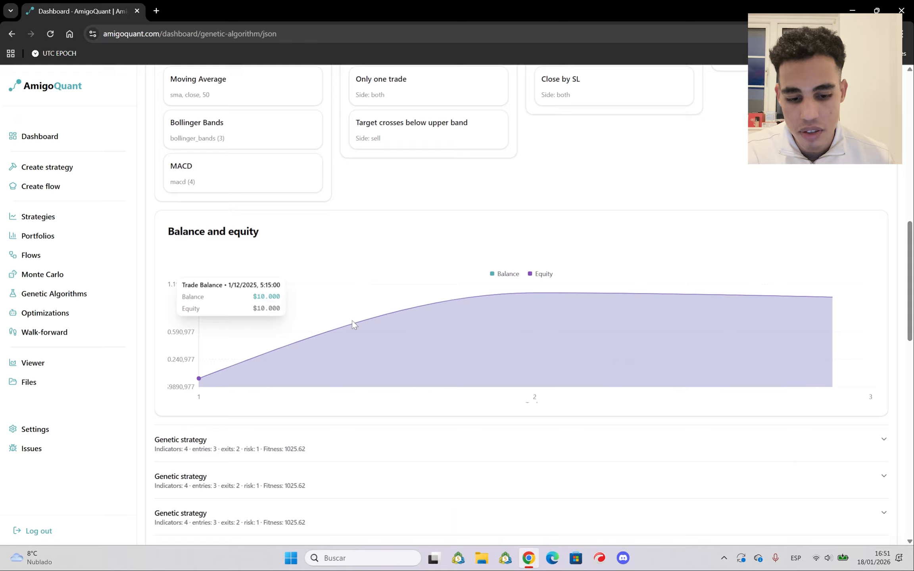
Expand further strategies with fitness 1025.62 and compare their entry conditions and balance and equity curves
left_click(285, 266)
scroll(304, 305, "down", 9)
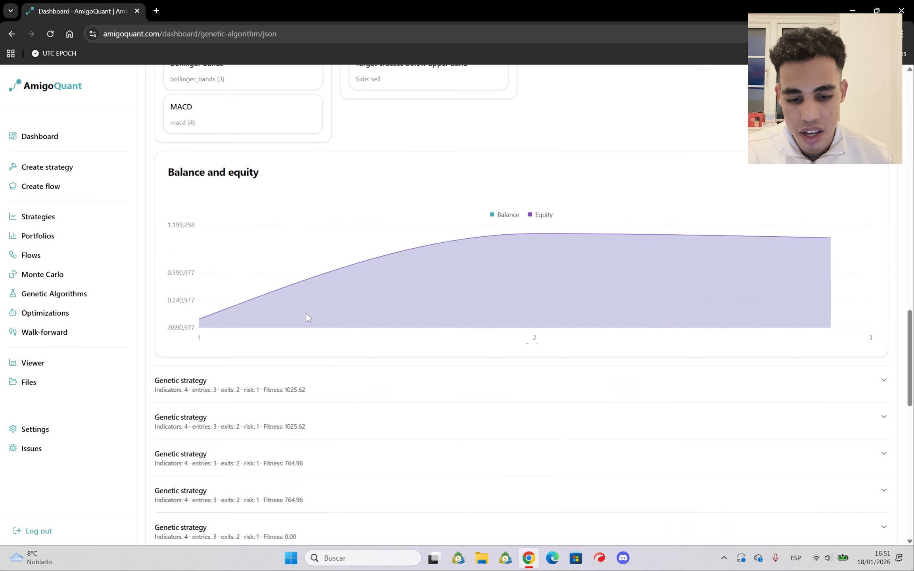
scroll(317, 314, "up", 4)
scroll(345, 246, "up", 2)
left_click_drag(352, 190, 479, 310)
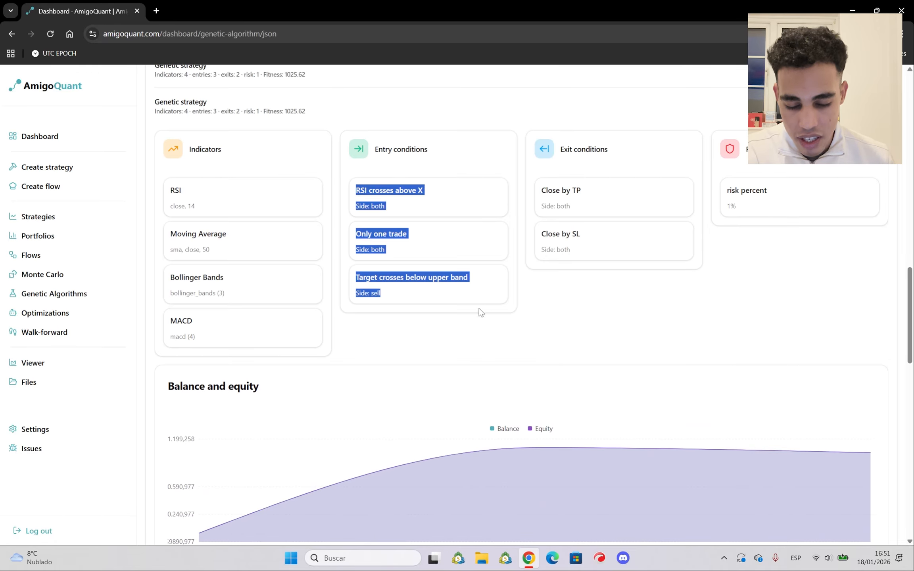
scroll(397, 305, "down", 5)
scroll(318, 257, "down", 5)
left_click(267, 190)
scroll(341, 298, "down", 7)
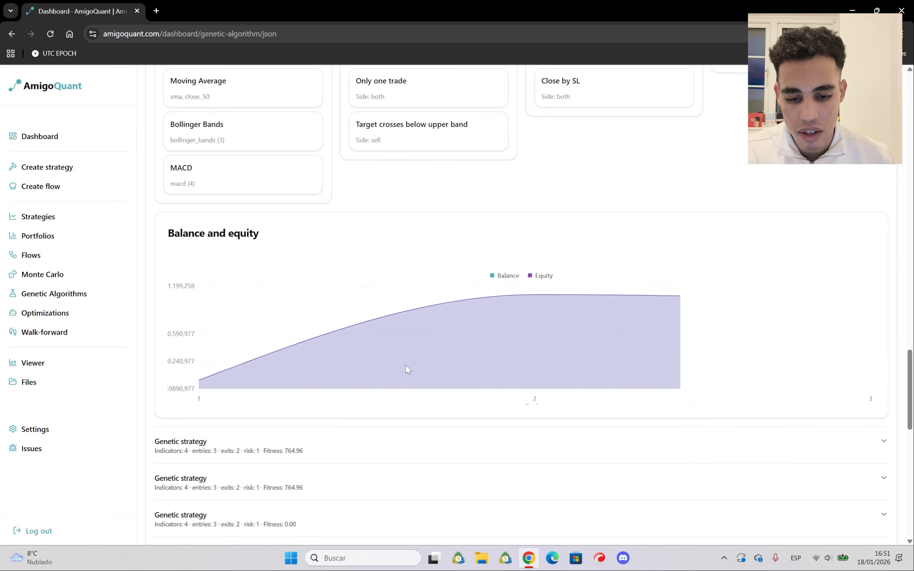
Expand the first zero-fitness strategy and the 764.96 fitness strategy above it, and examine their conditions and equity charts
scroll(278, 365, "down", 4)
left_click(258, 330)
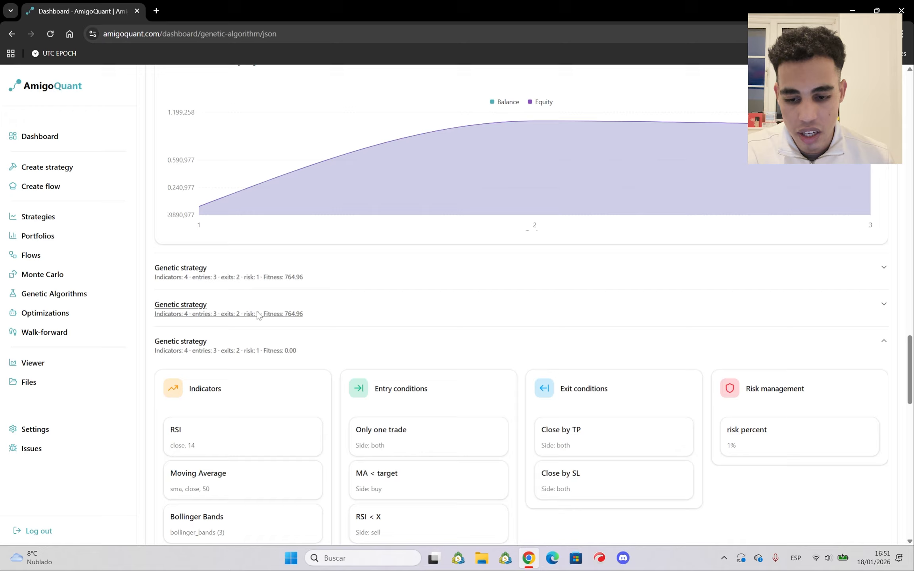
left_click(257, 313)
scroll(278, 323, "down", 8)
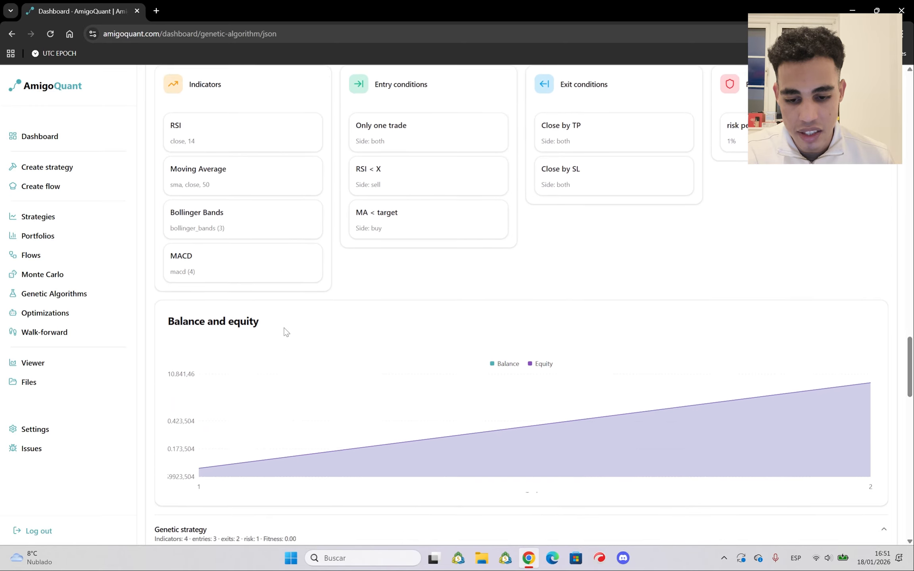
scroll(297, 325, "down", 11)
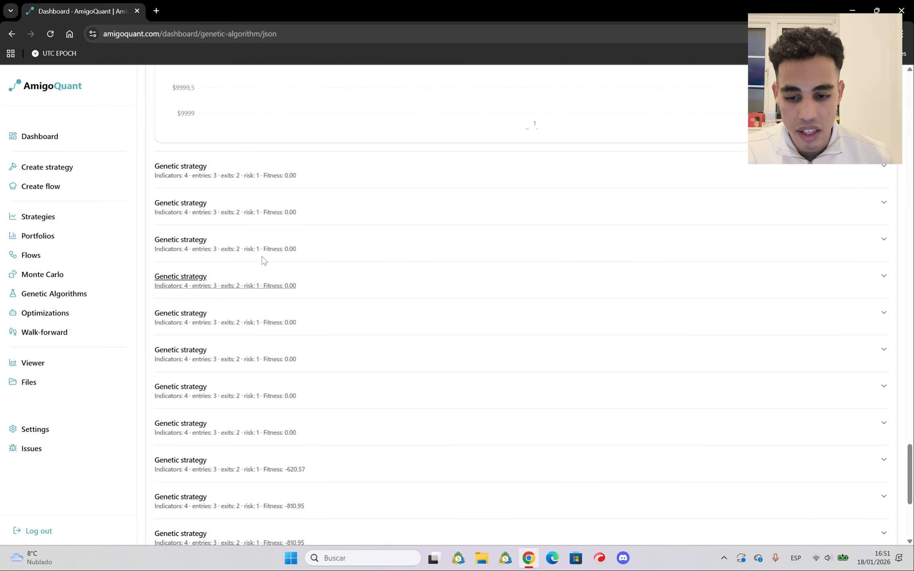
Expand another zero-fitness strategy further down and compare its entry conditions and balance chart with the strategies above
left_click(264, 204)
scroll(420, 387, "down", 4)
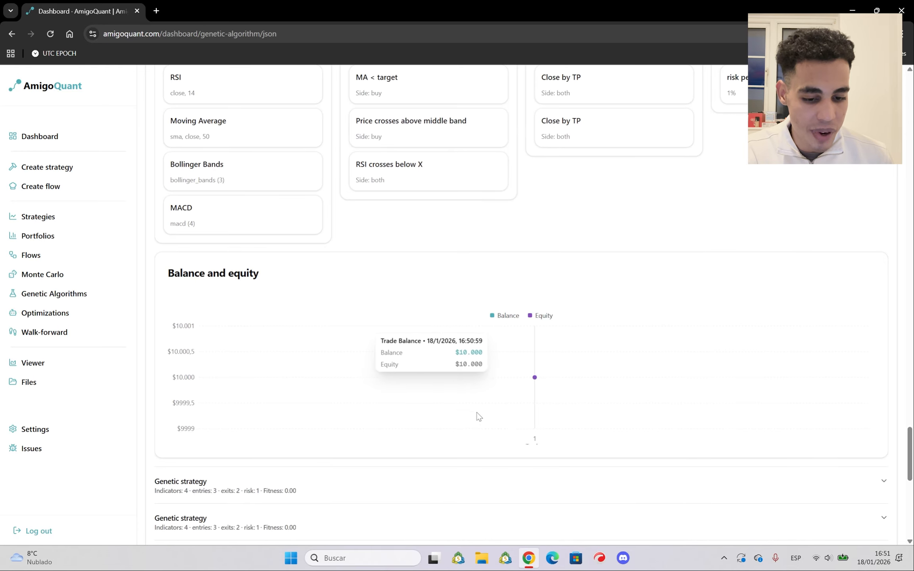
scroll(407, 330, "up", 5)
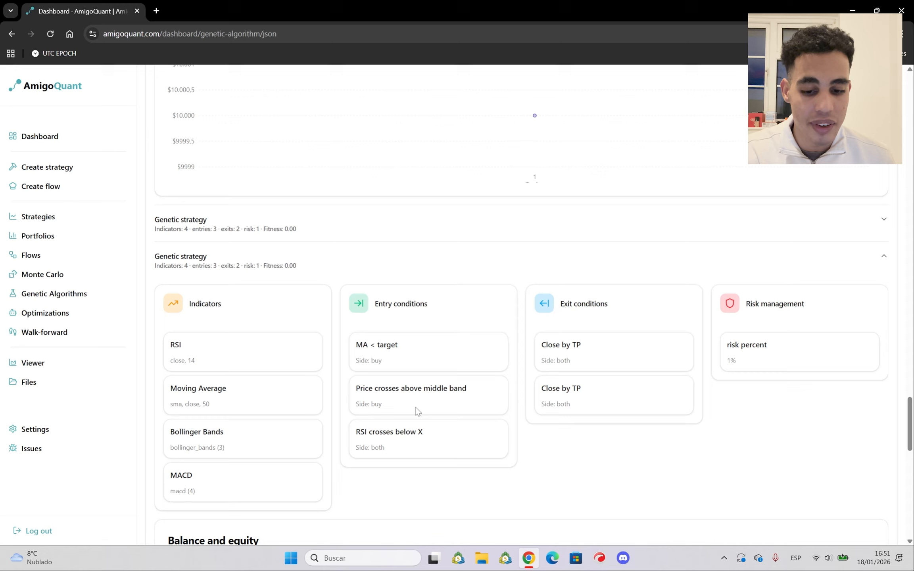
scroll(417, 411, "down", 3)
left_click_drag(462, 287, 358, 175)
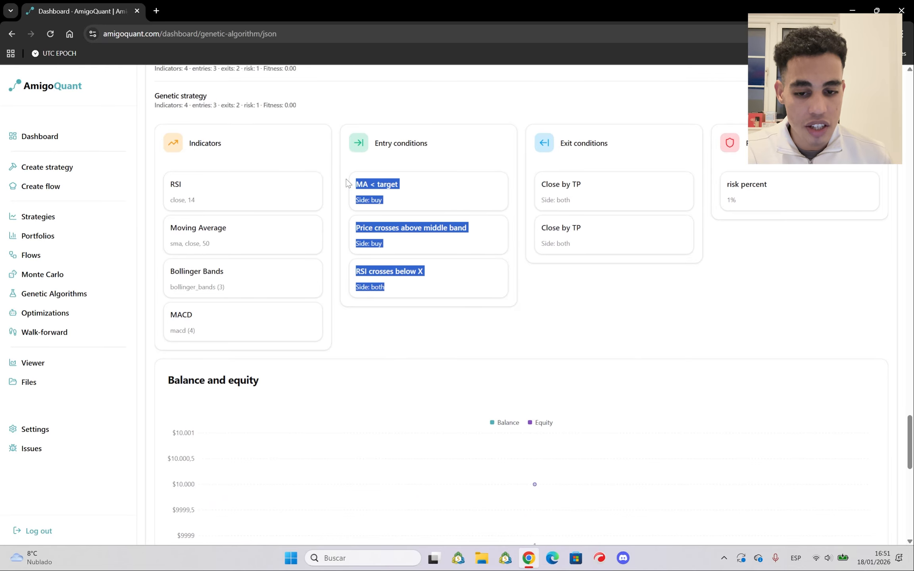
scroll(436, 301, "up", 15)
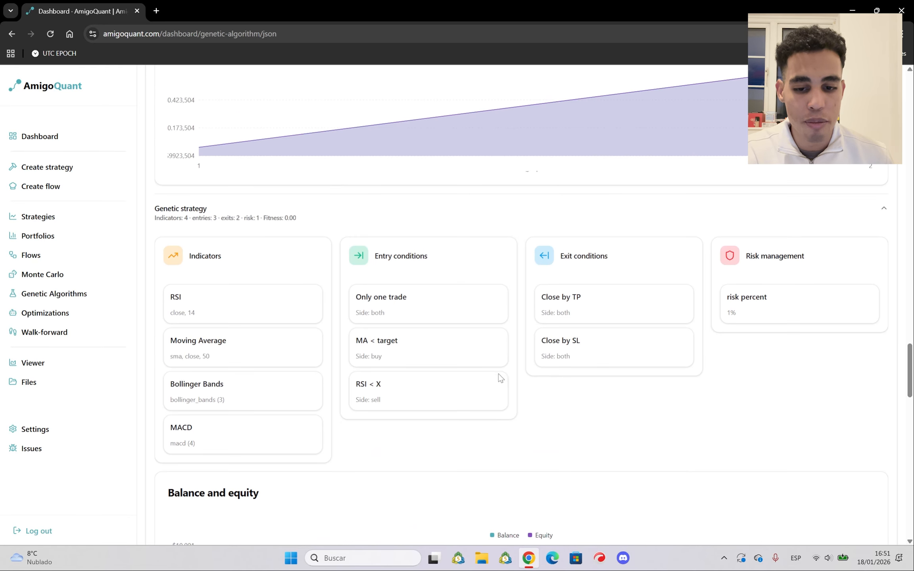
scroll(499, 375, "down", 12)
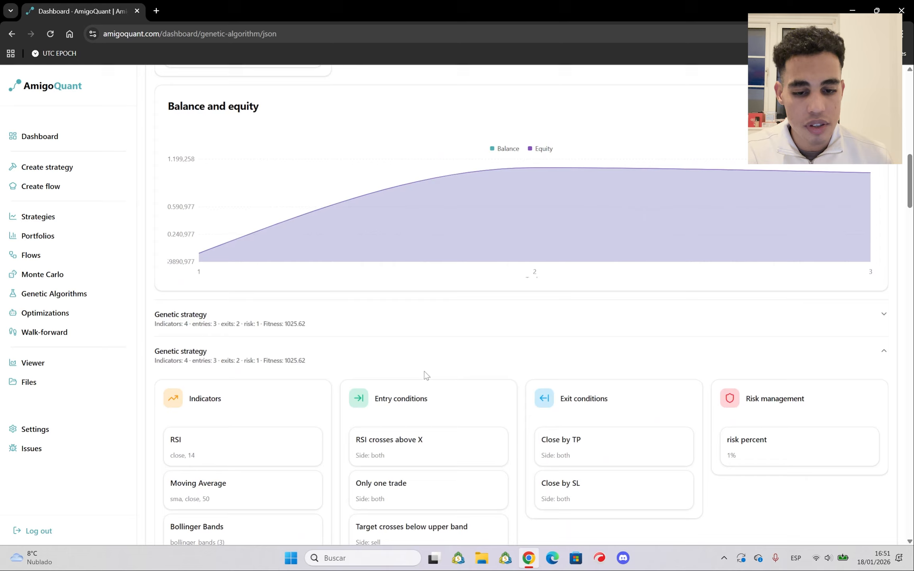
scroll(426, 376, "up", 3)
scroll(435, 400, "up", 5)
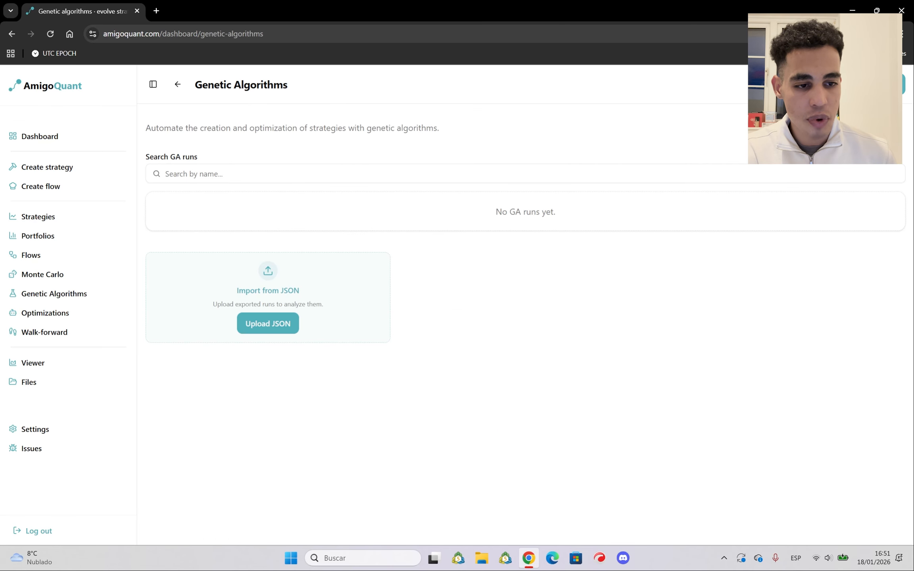
Open a new genetic algorithm configuration form and review its blank settings
left_click(876, 85)
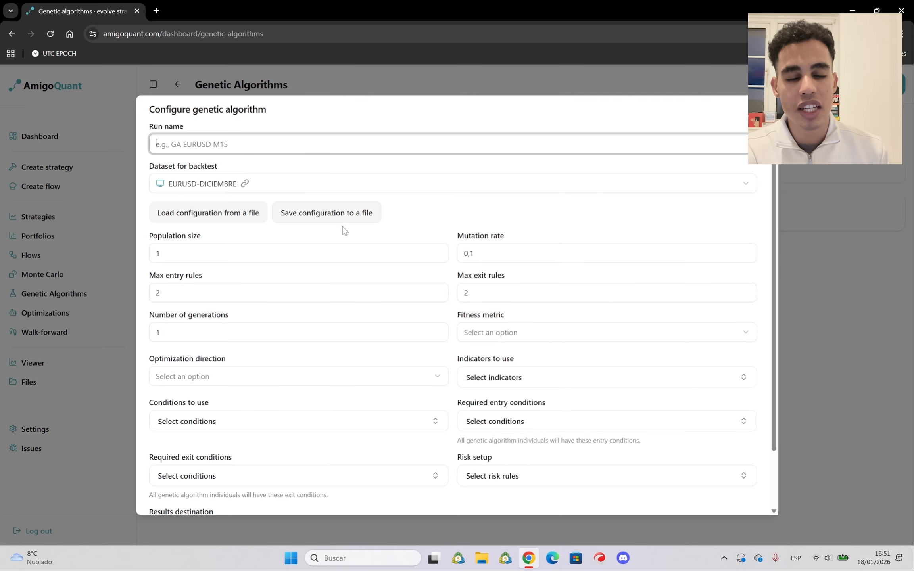
scroll(414, 261, "down", 2)
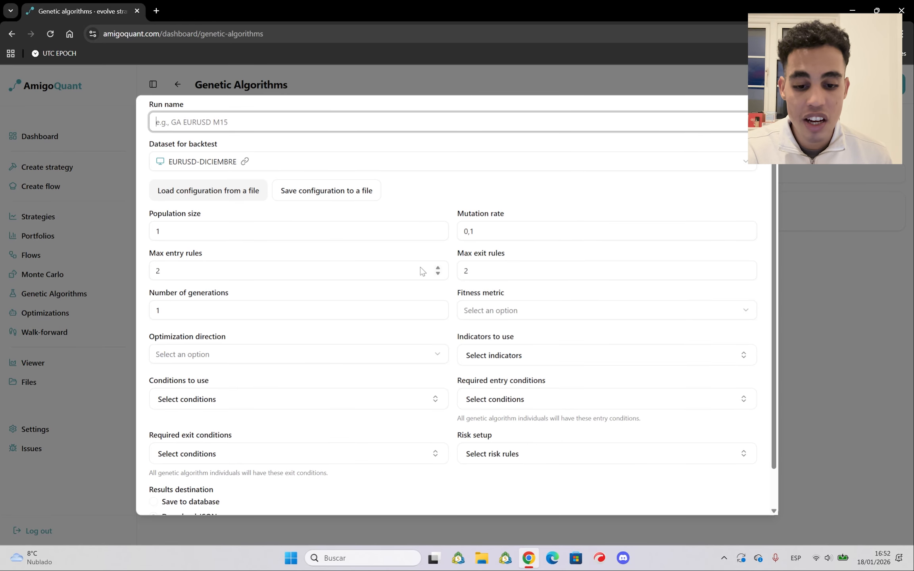
scroll(305, 228, "up", 2)
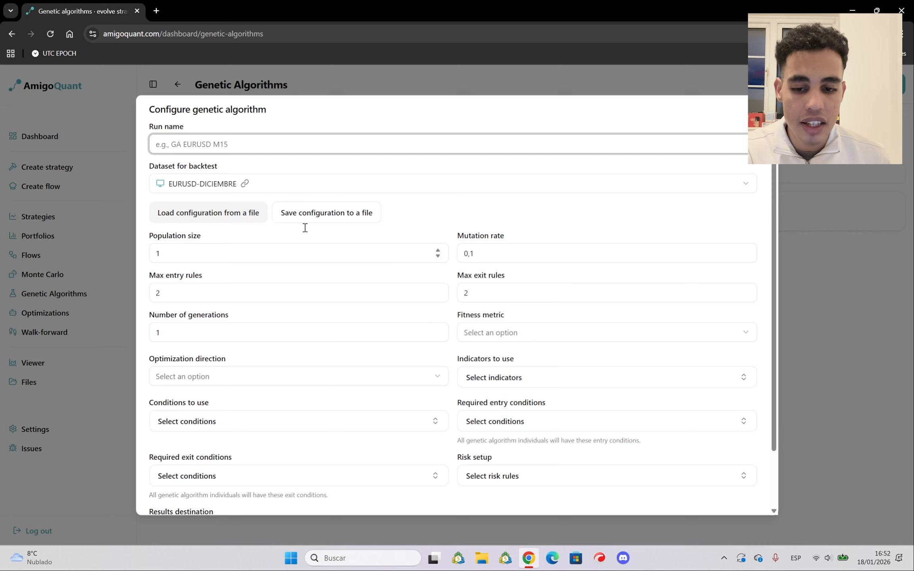